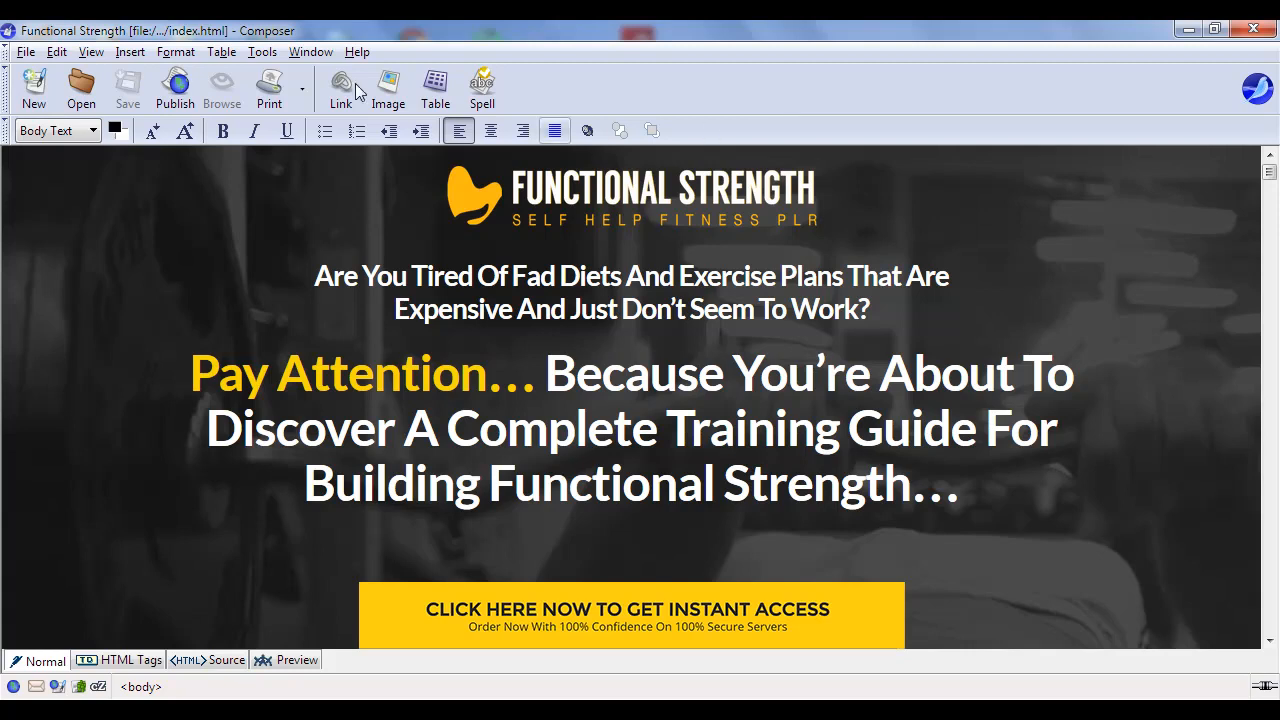
# - Use Save As to store the page under the new name index_old.html
pyautogui.click(27, 53)
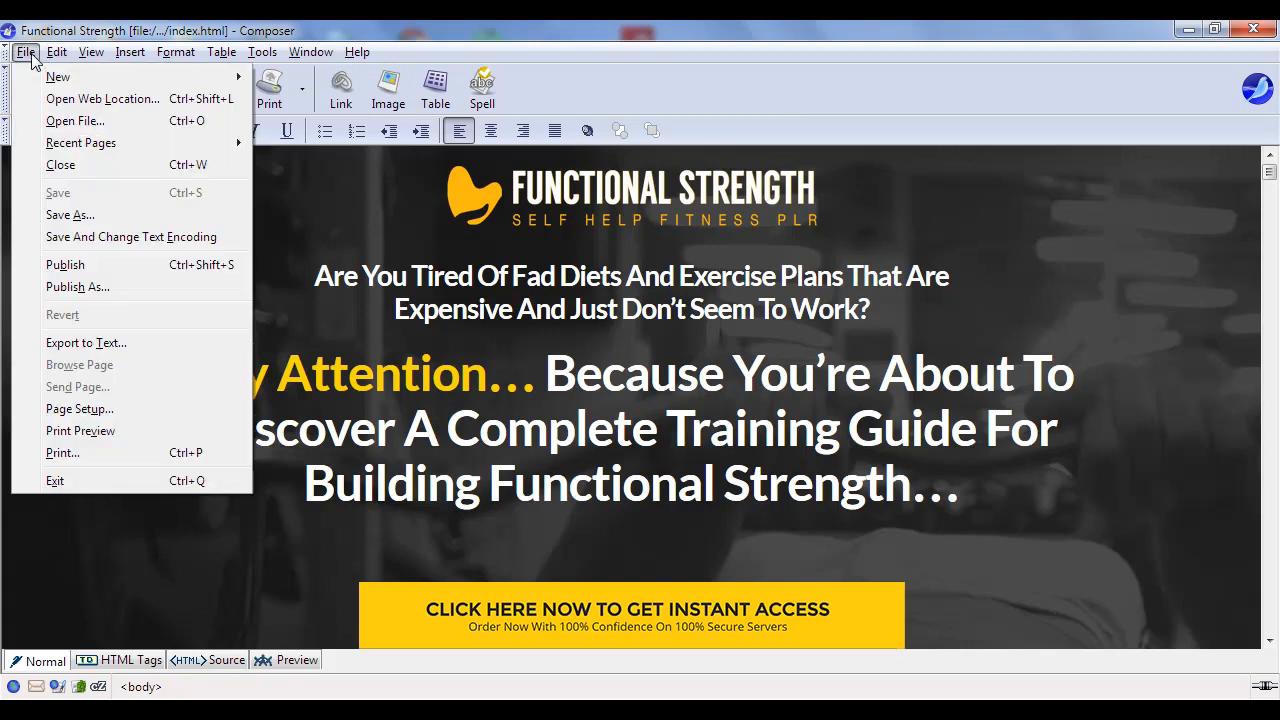
pyautogui.click(62, 215)
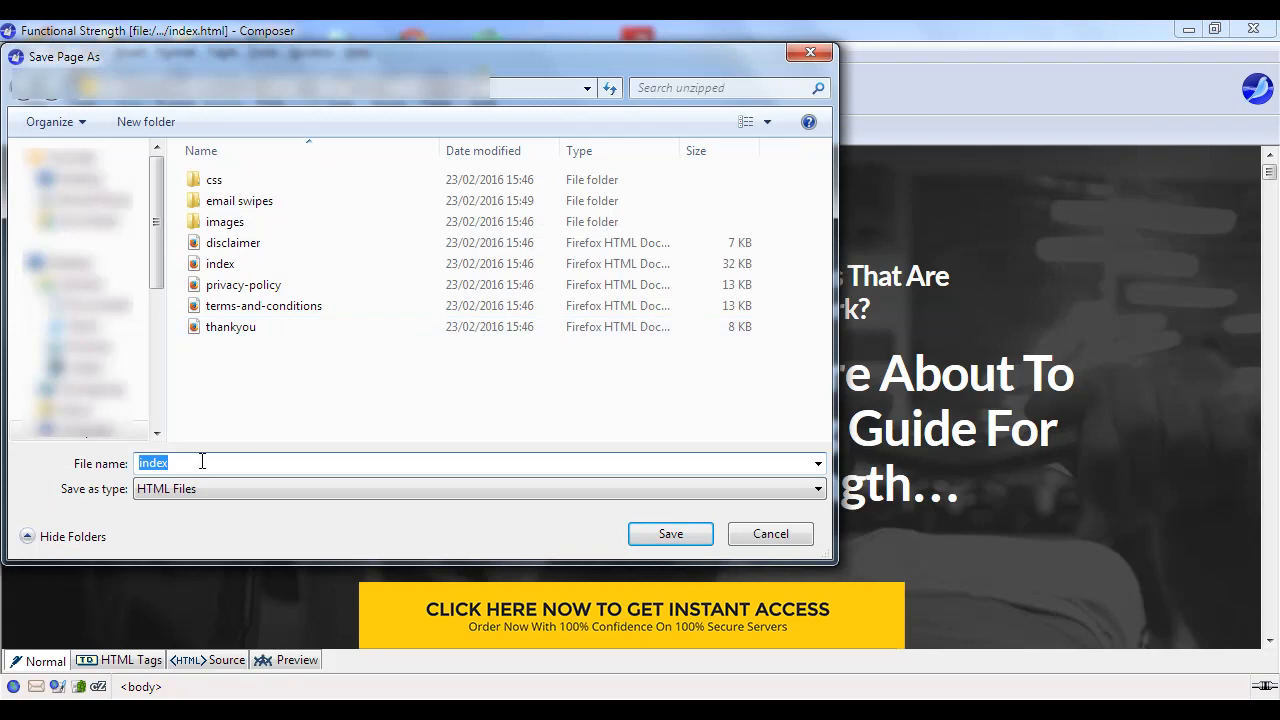
pyautogui.click(171, 463)
pyautogui.write('_old')
pyautogui.click(697, 543)
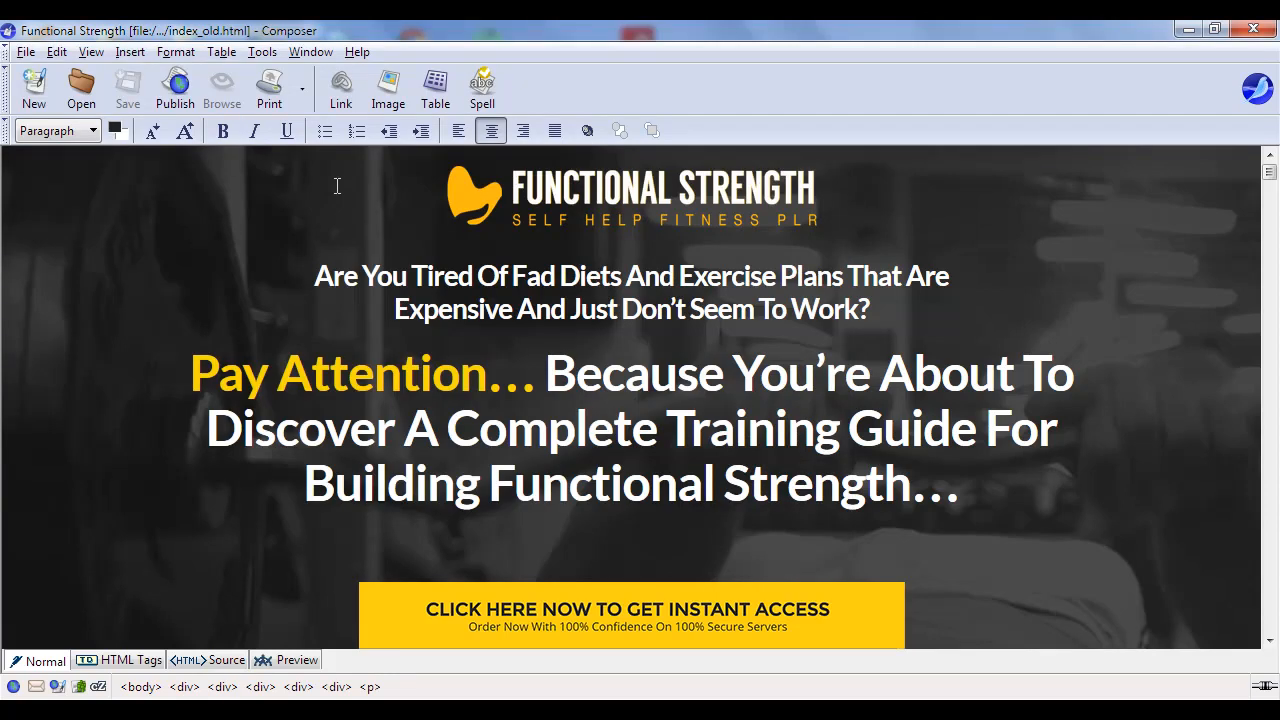
# - Reopen index.html from the File menu's Recent Pages list
pyautogui.click(27, 52)
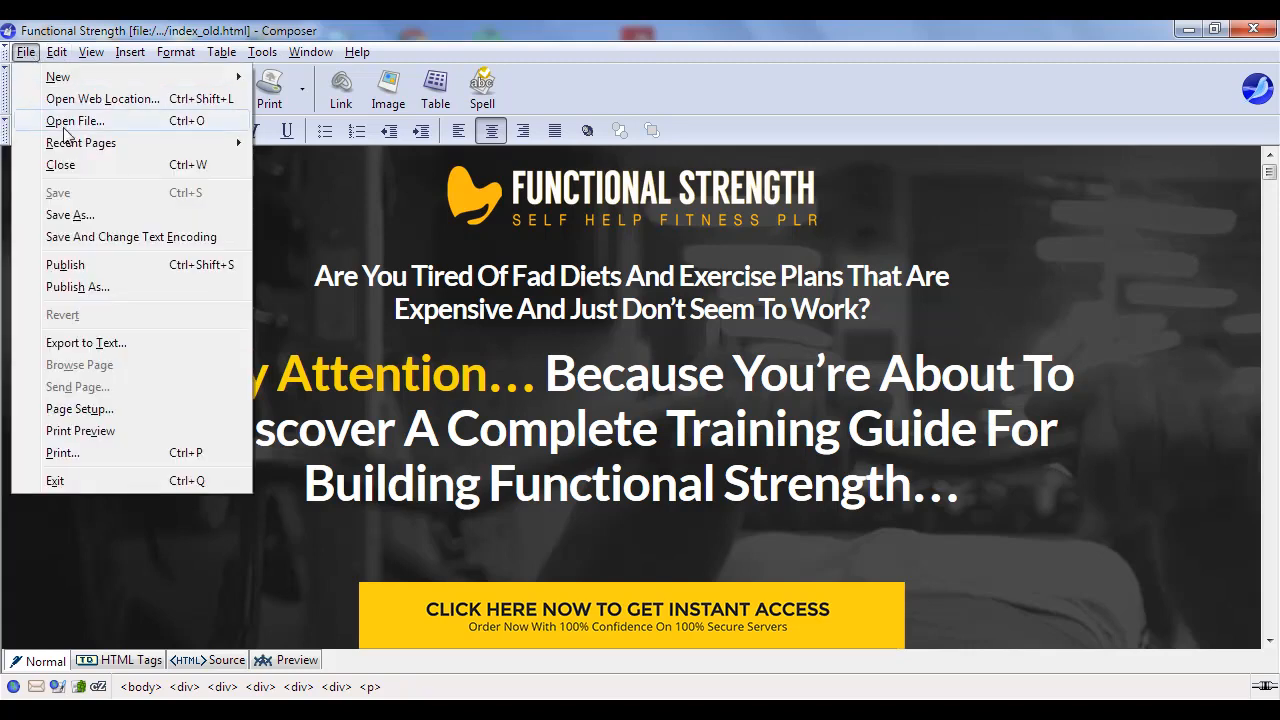
pyautogui.moveTo(78, 142)
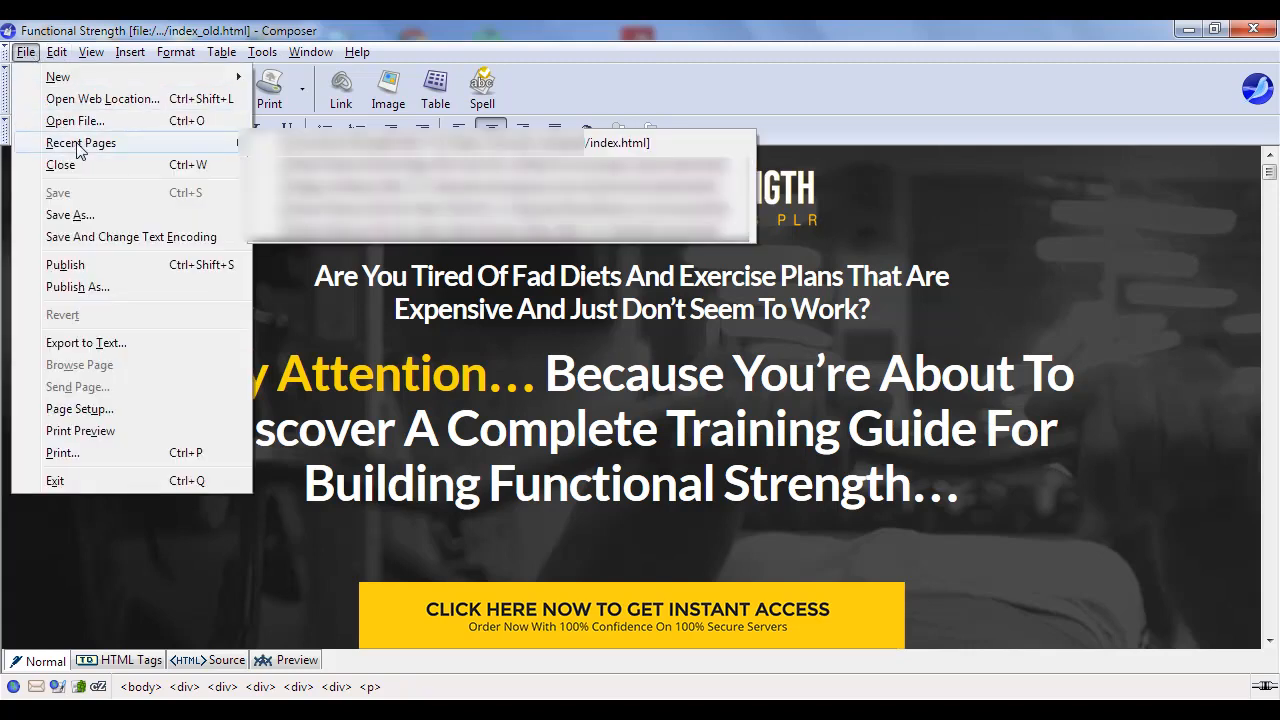
pyautogui.click(645, 146)
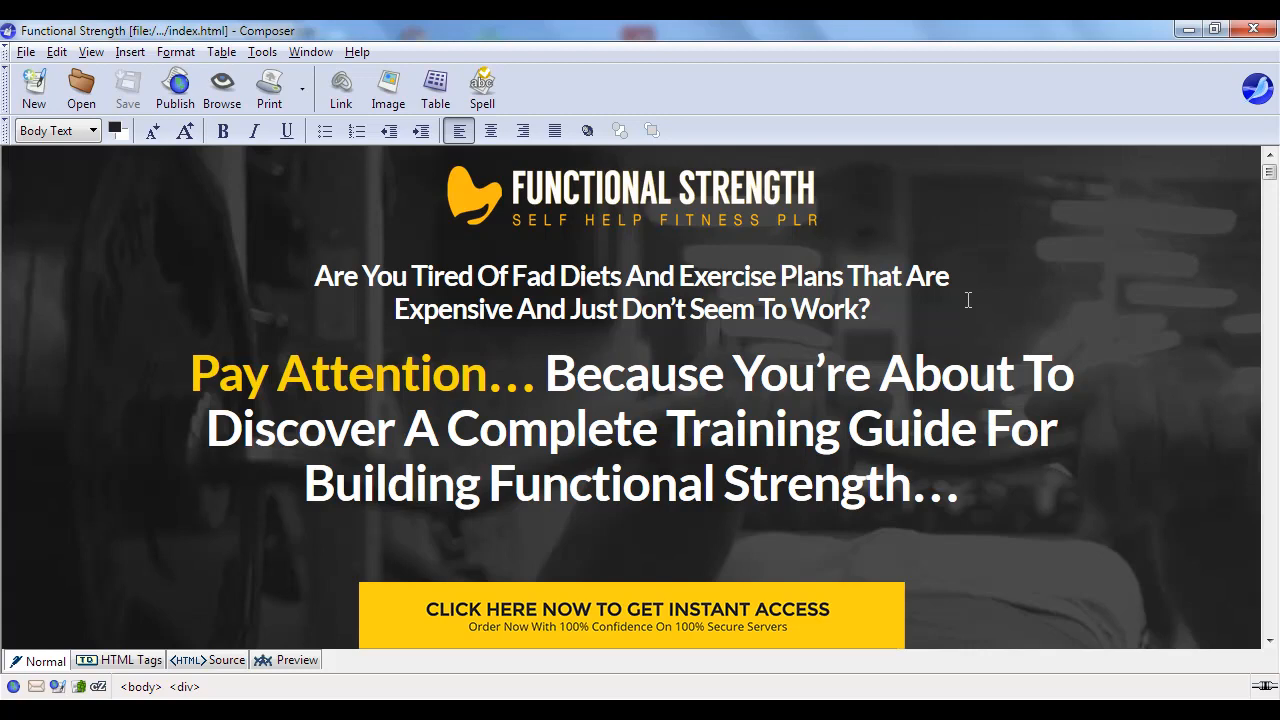
# - Scroll past the icon grid to the 'Here's What People Are Saying' [TESTIMONIALS] section
pyautogui.scroll(-2, 945, 335)
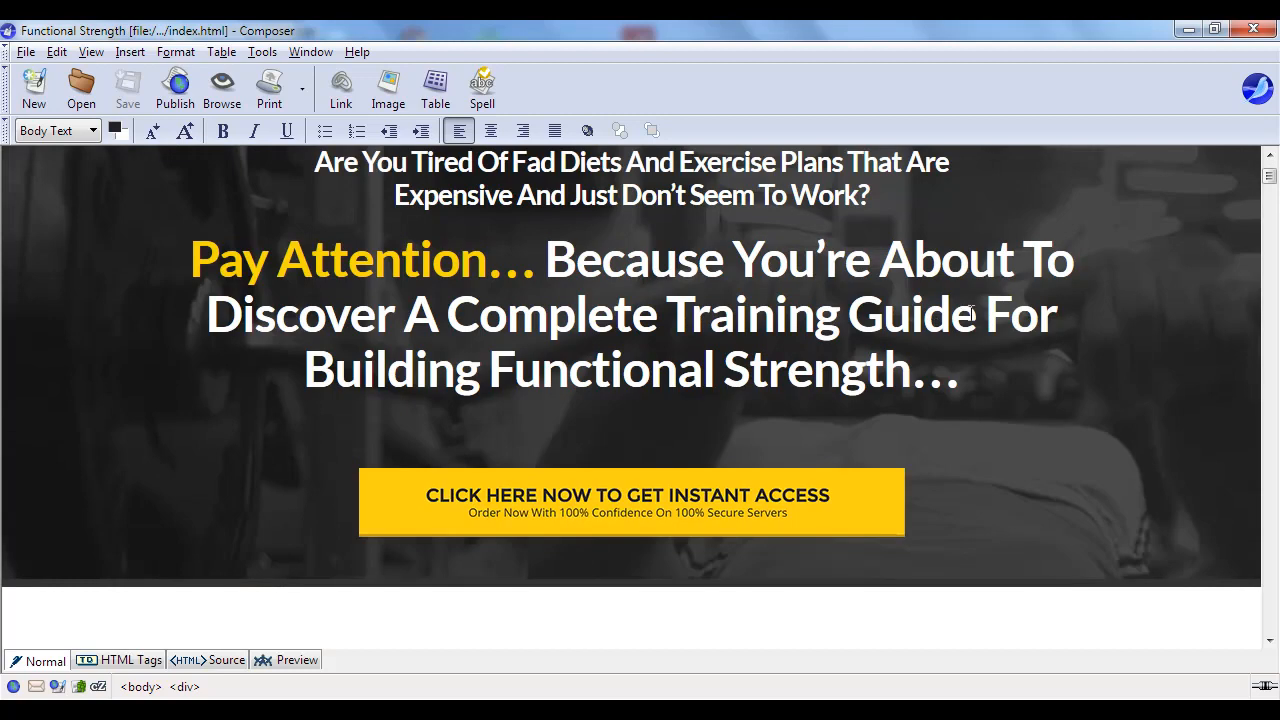
pyautogui.scroll(-8, 970, 313)
pyautogui.scroll(-8, 773, 385)
pyautogui.scroll(-9, 754, 374)
pyautogui.scroll(-10, 750, 374)
pyautogui.scroll(-8, 746, 367)
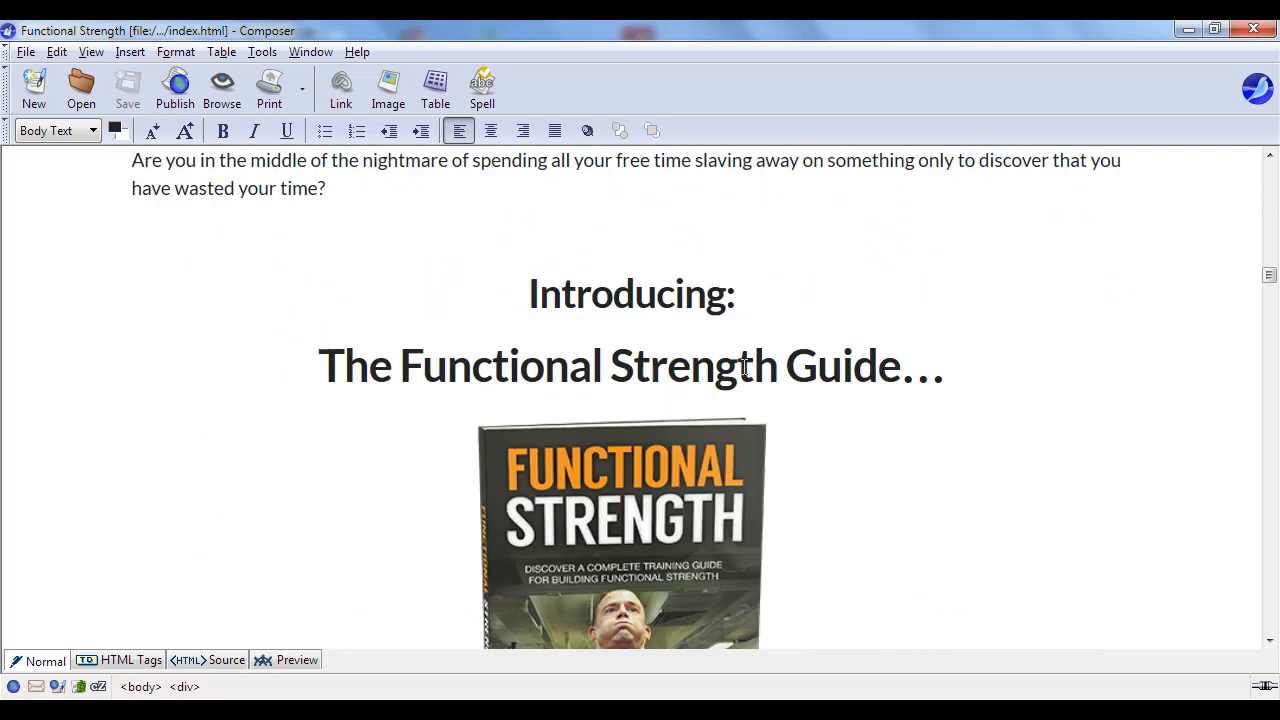
pyautogui.scroll(-10, 871, 343)
pyautogui.scroll(-20, 871, 341)
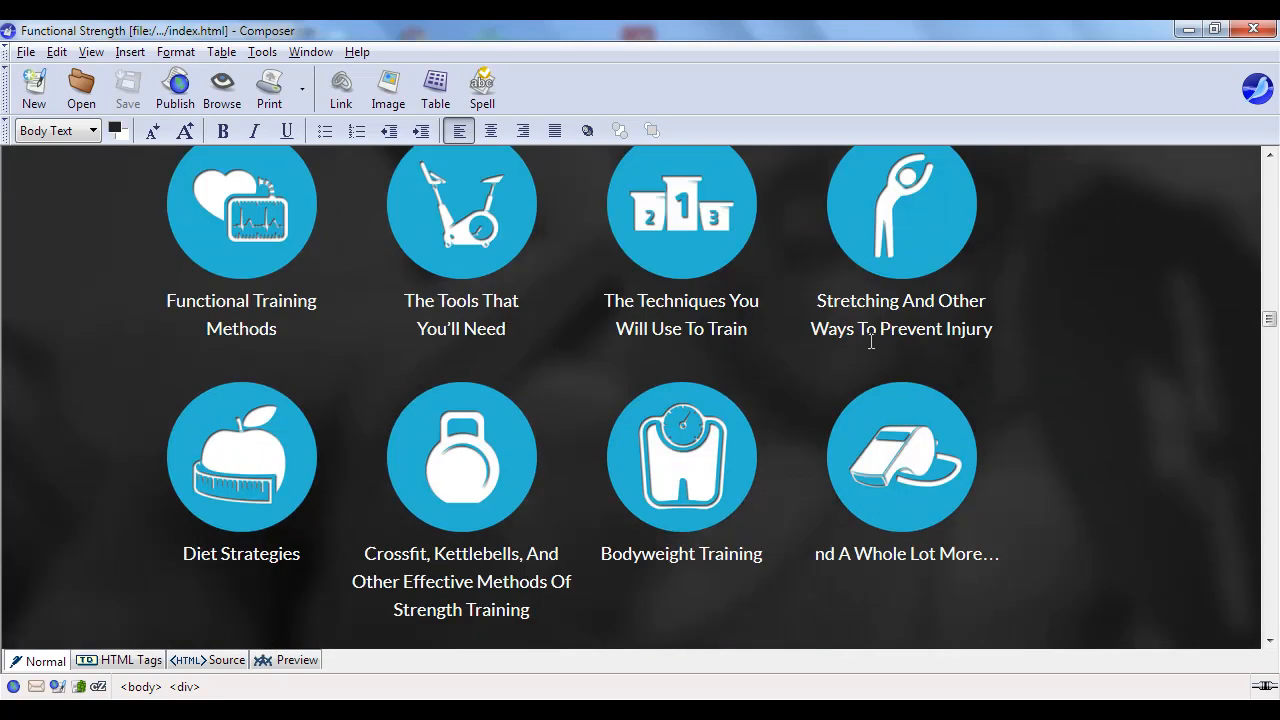
pyautogui.scroll(-18, 849, 345)
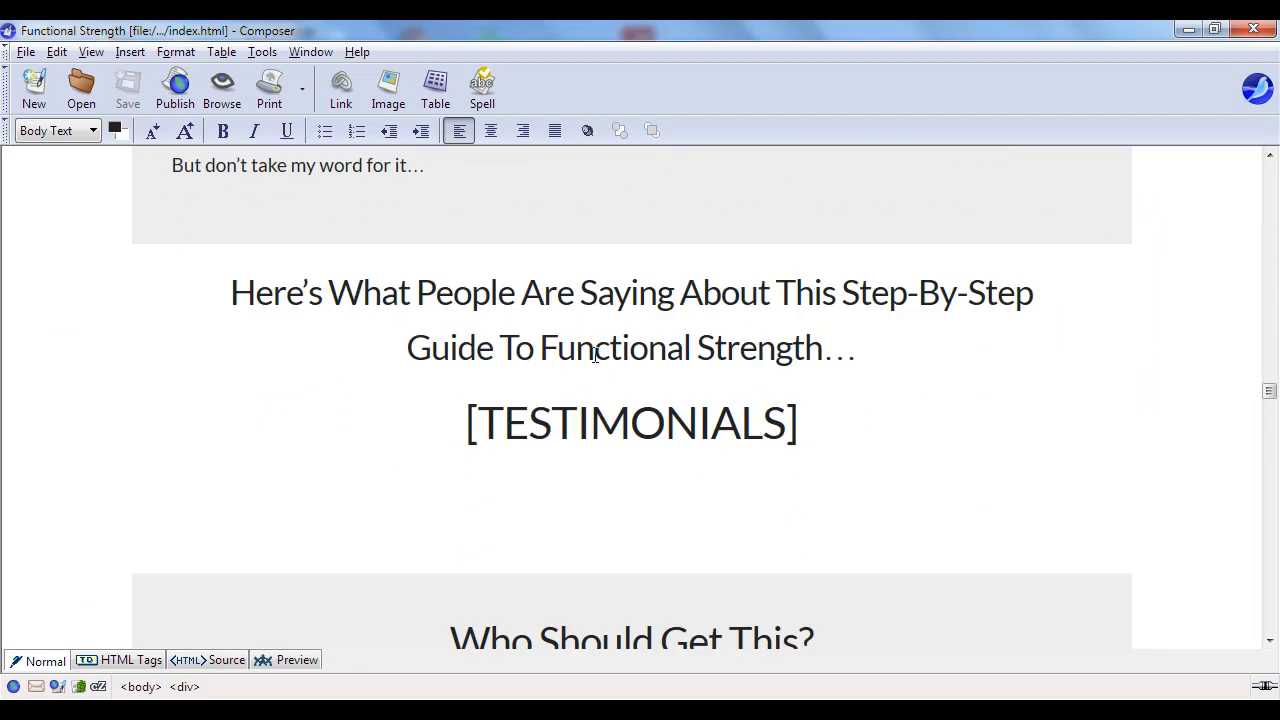
pyautogui.scroll(-2, 676, 538)
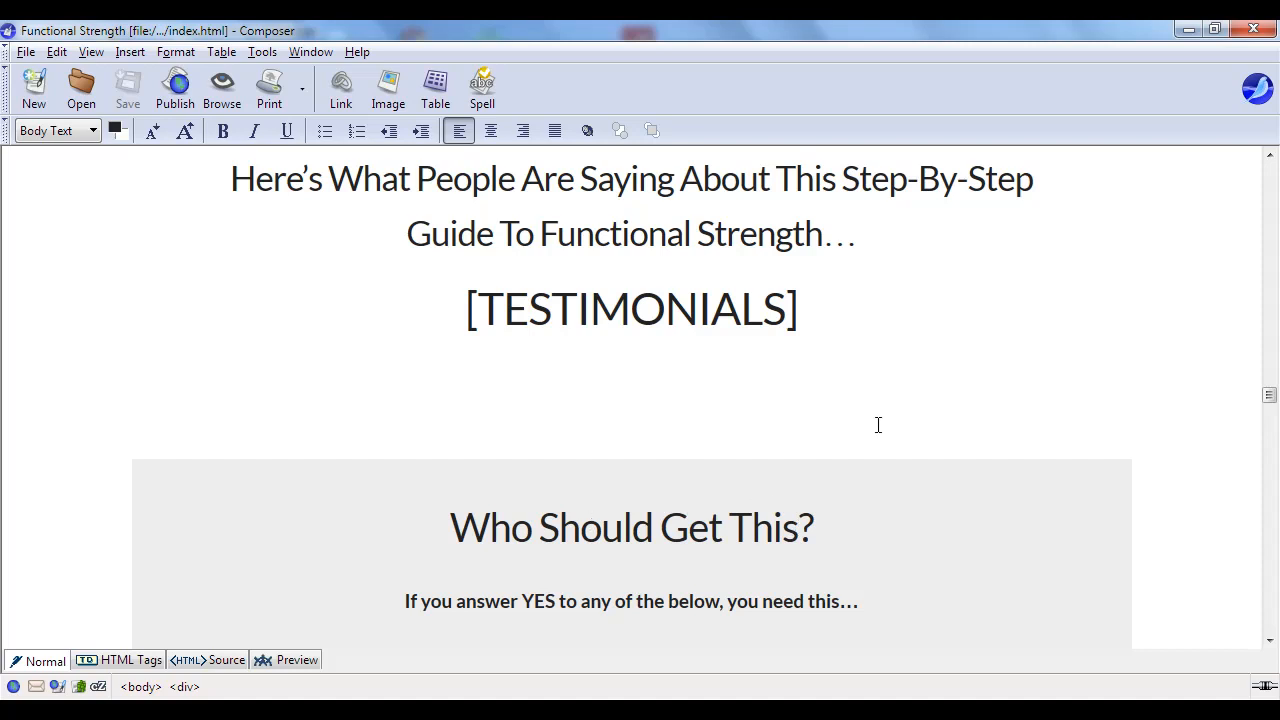
pyautogui.scroll(2, 874, 426)
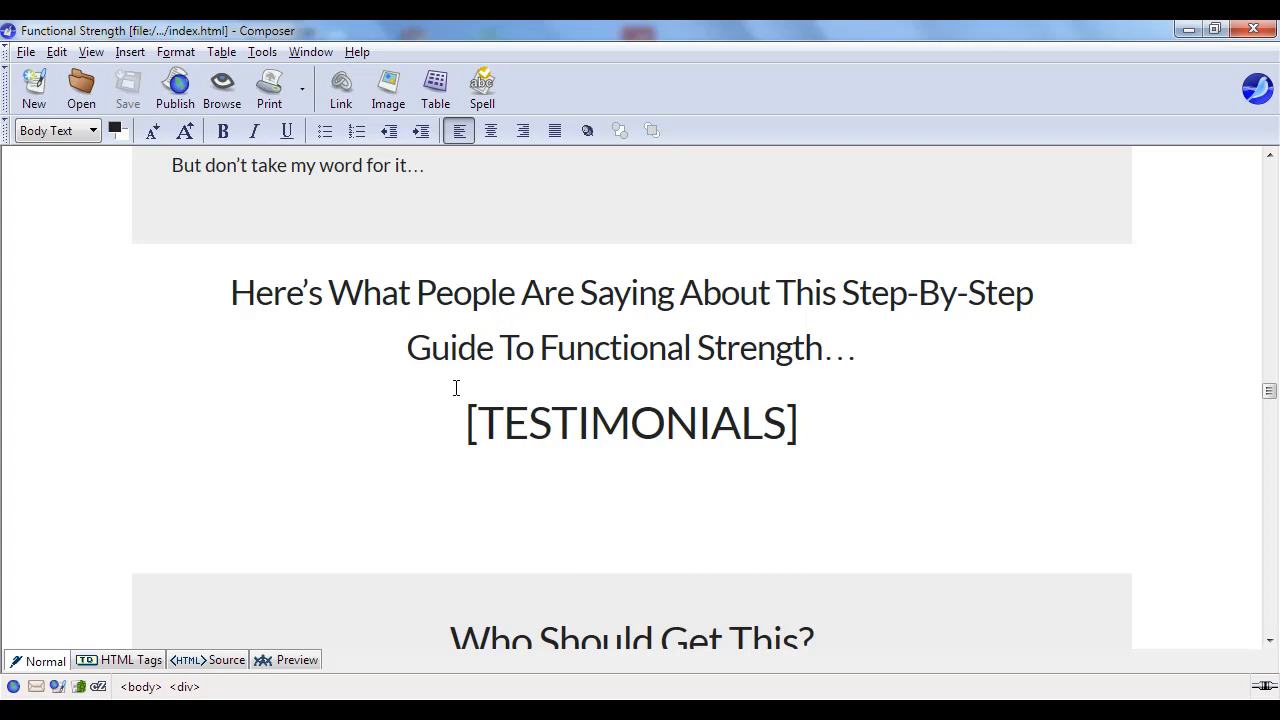
pyautogui.scroll(4, 455, 388)
# - Remove the testimonials lead-in, the 'Here's What People Are Saying' heading and the [TESTIMONIALS] placeholder
pyautogui.moveTo(170, 393); pyautogui.dragTo(873, 635)
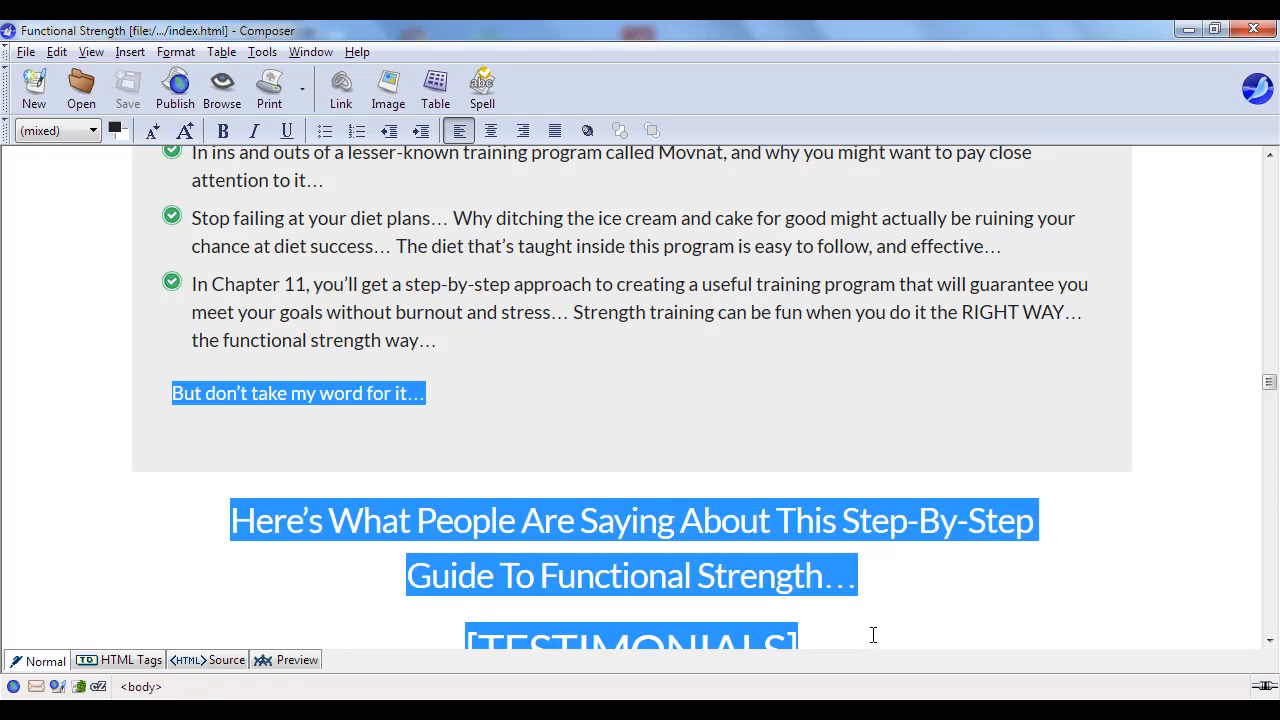
pyautogui.scroll(-5, 873, 635)
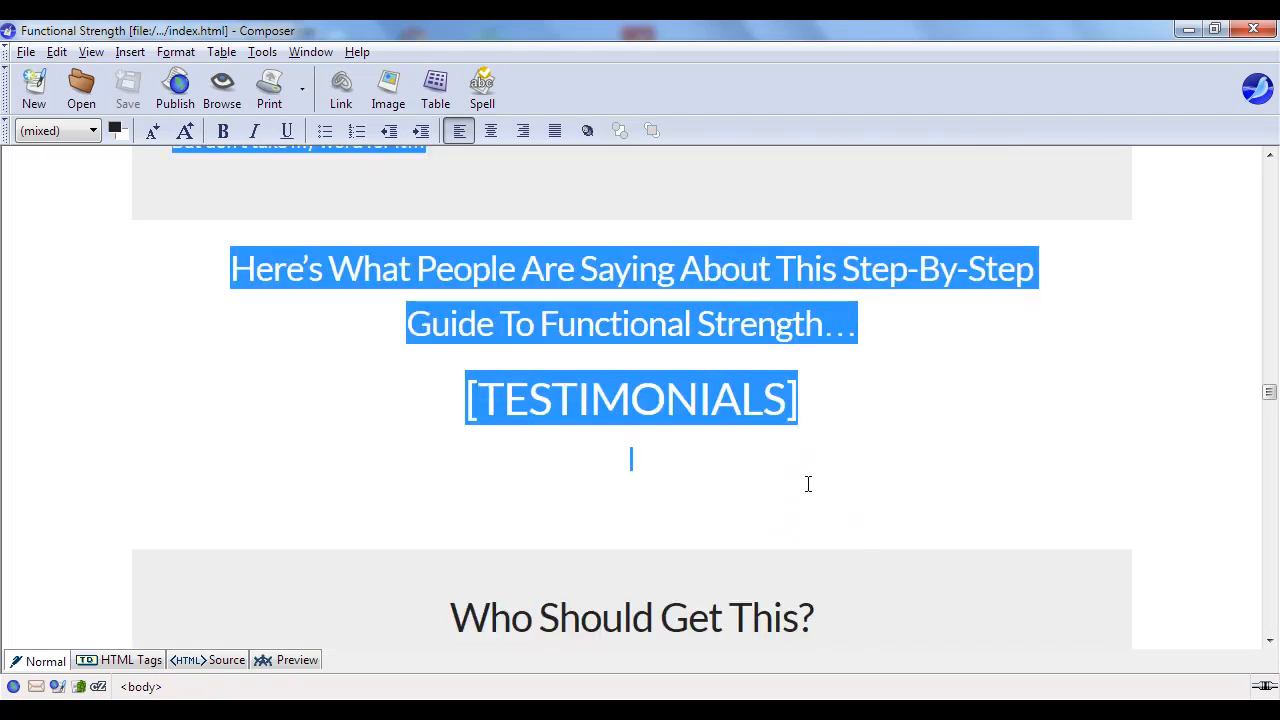
pyautogui.press('Delete')
pyautogui.scroll(-2, 720, 323)
pyautogui.scroll(2, 680, 240)
pyautogui.scroll(-10, 680, 260)
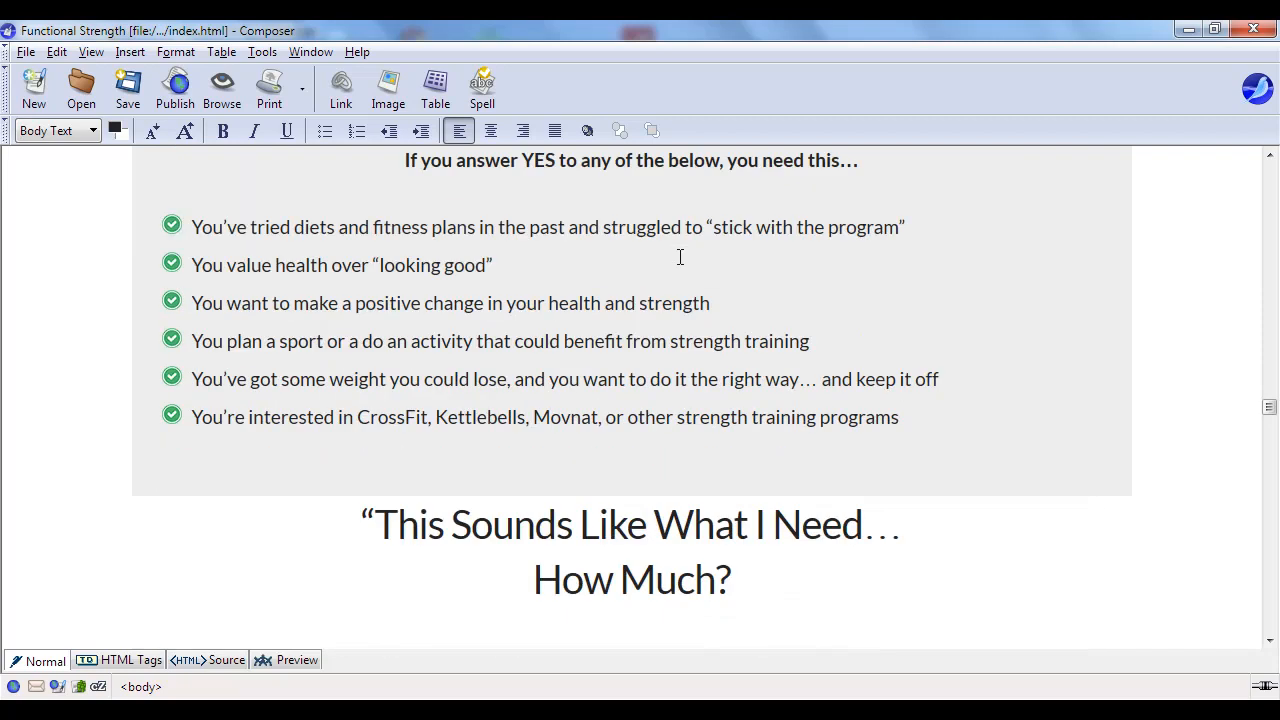
pyautogui.scroll(-15, 680, 268)
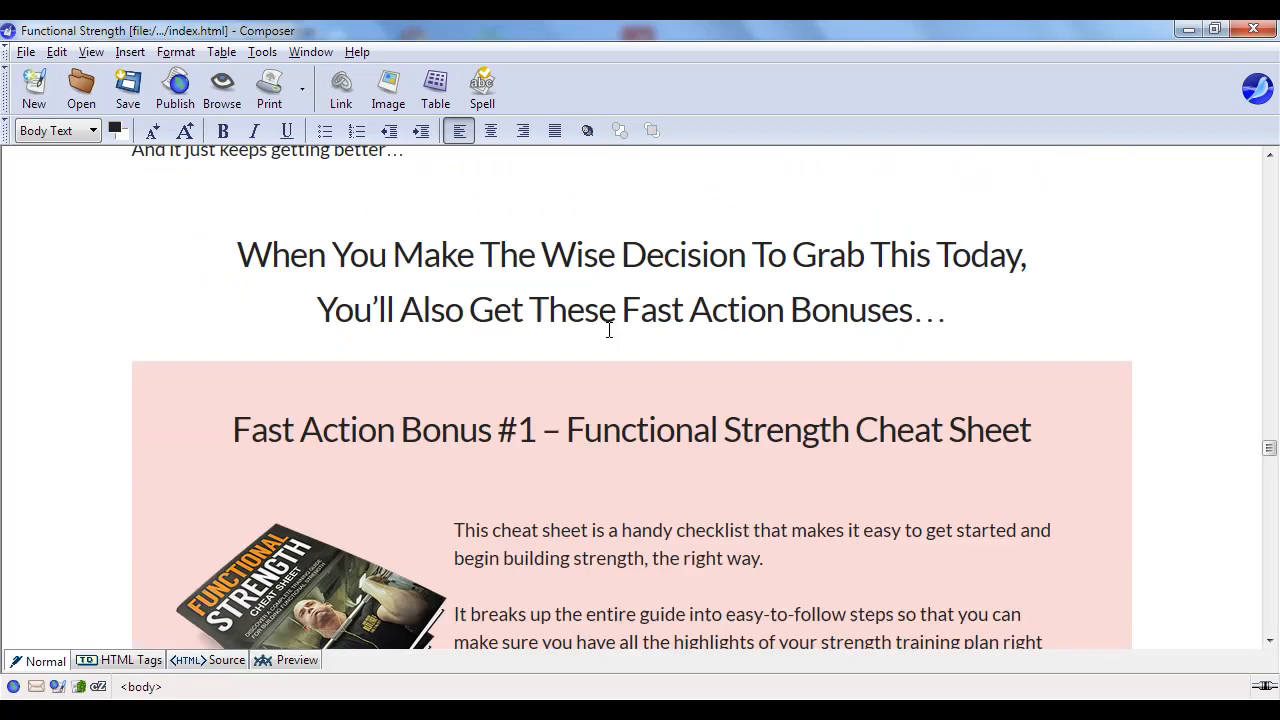
pyautogui.scroll(-15, 614, 330)
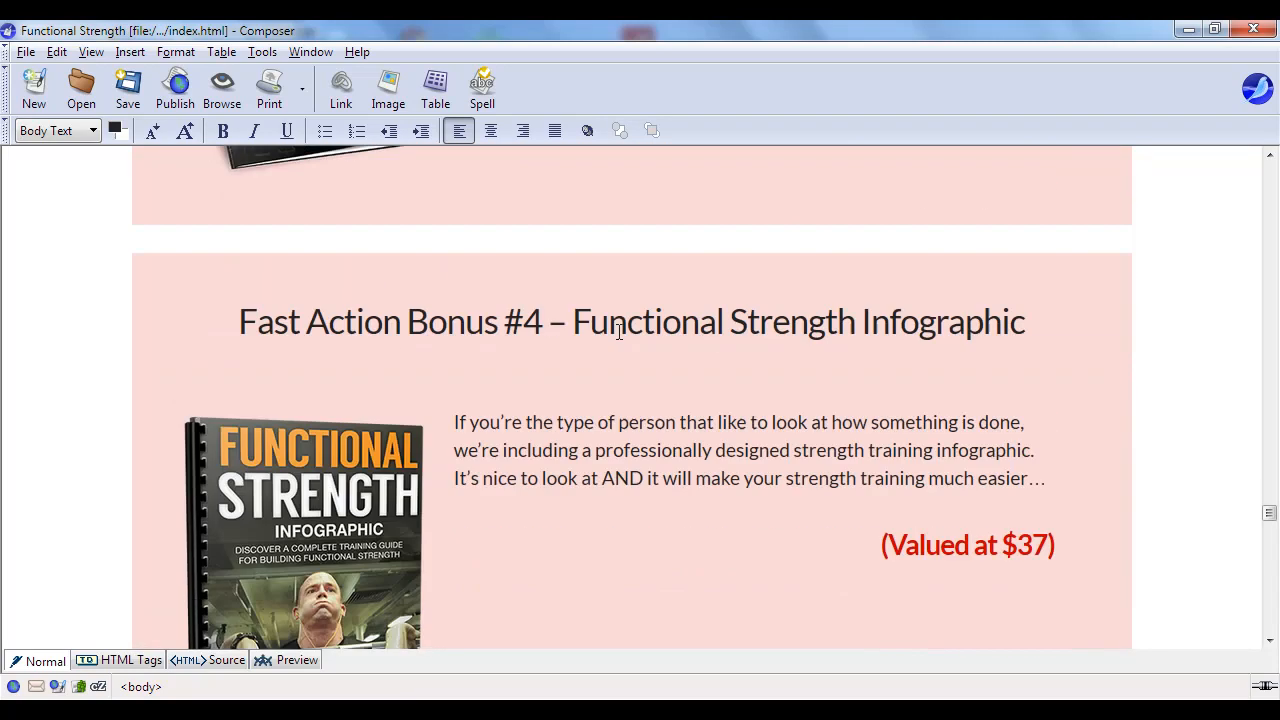
pyautogui.scroll(-5, 620, 332)
pyautogui.scroll(-10, 621, 332)
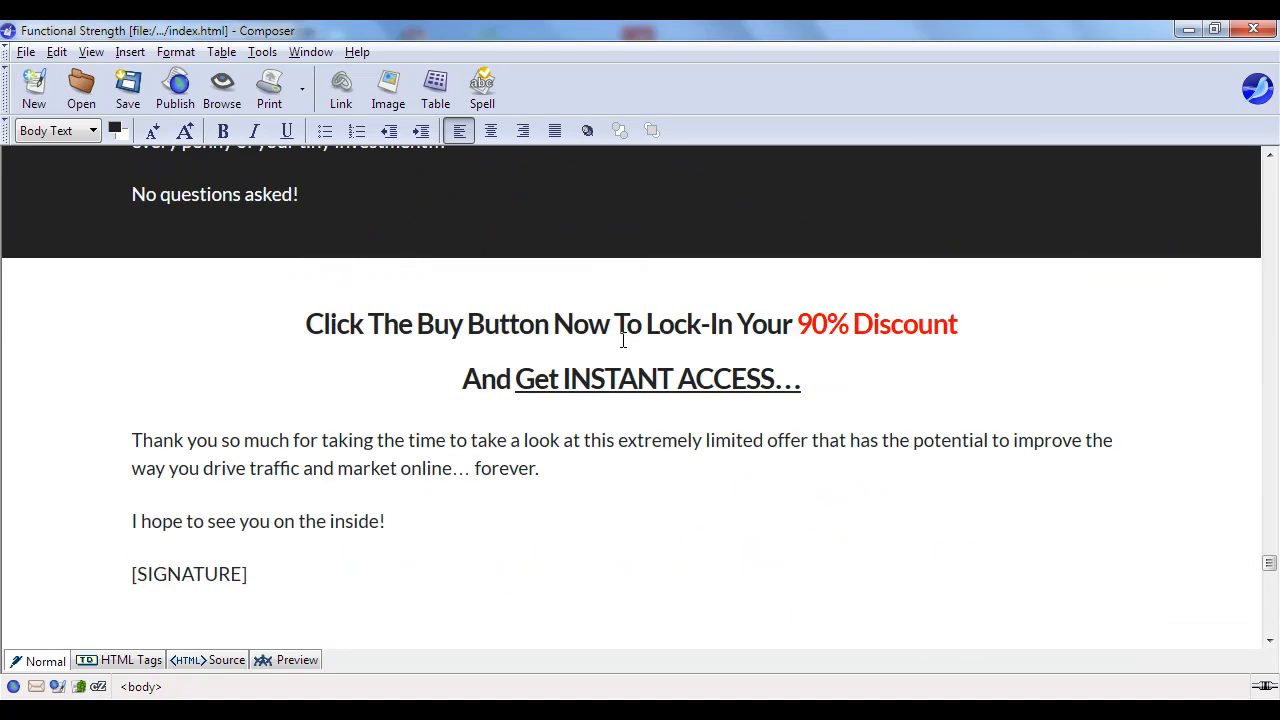
pyautogui.scroll(1, 624, 322)
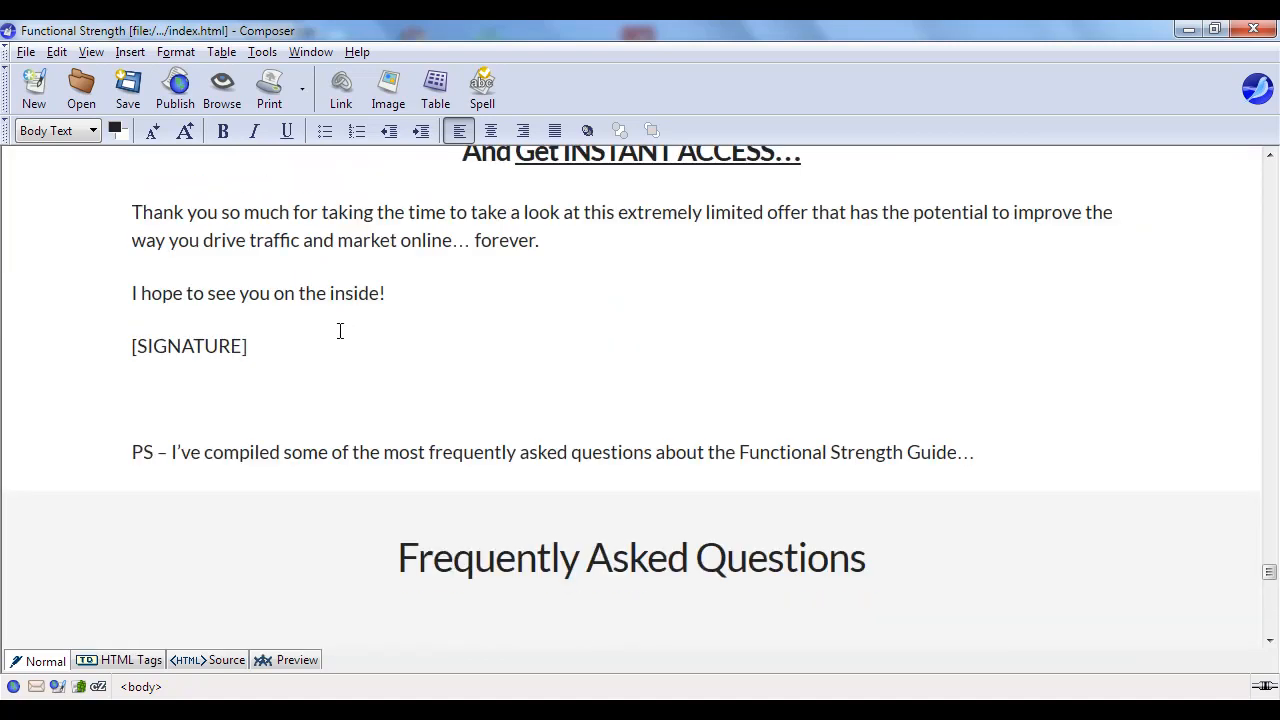
# - Overwrite the selected [SIGNATURE] text with the author's name
pyautogui.click(253, 347)
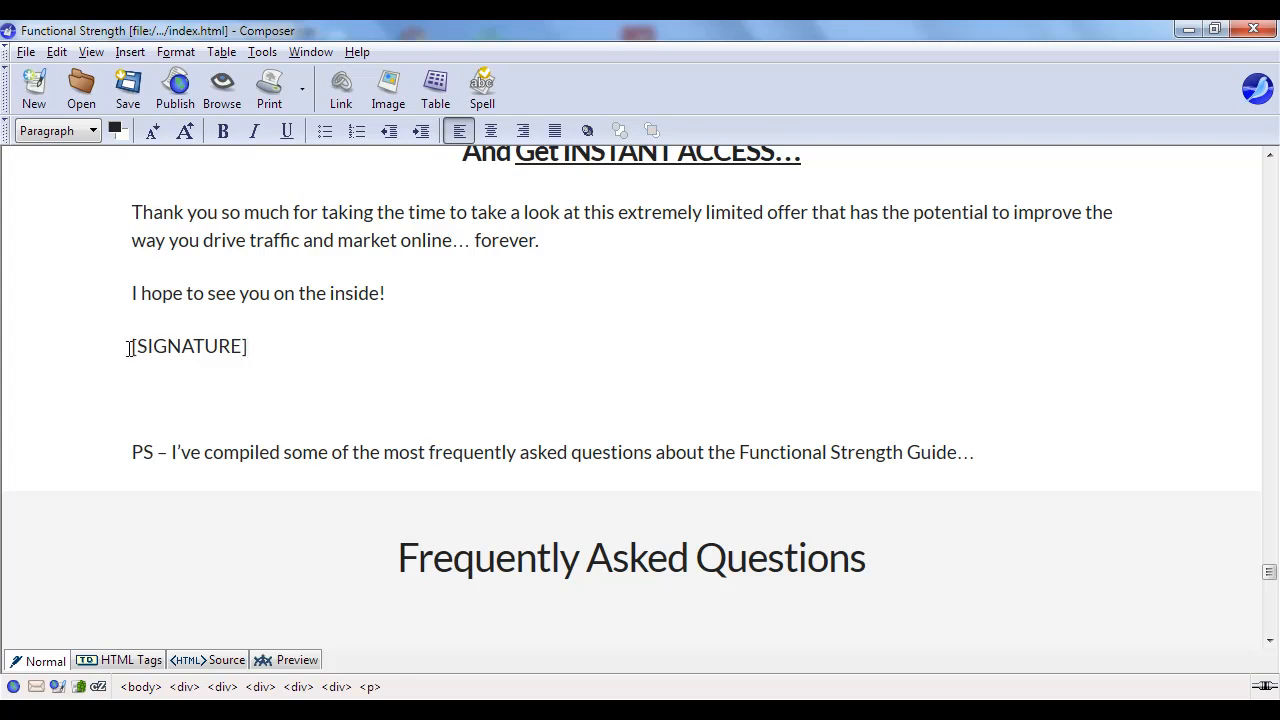
pyautogui.moveTo(130, 347); pyautogui.dragTo(266, 343)
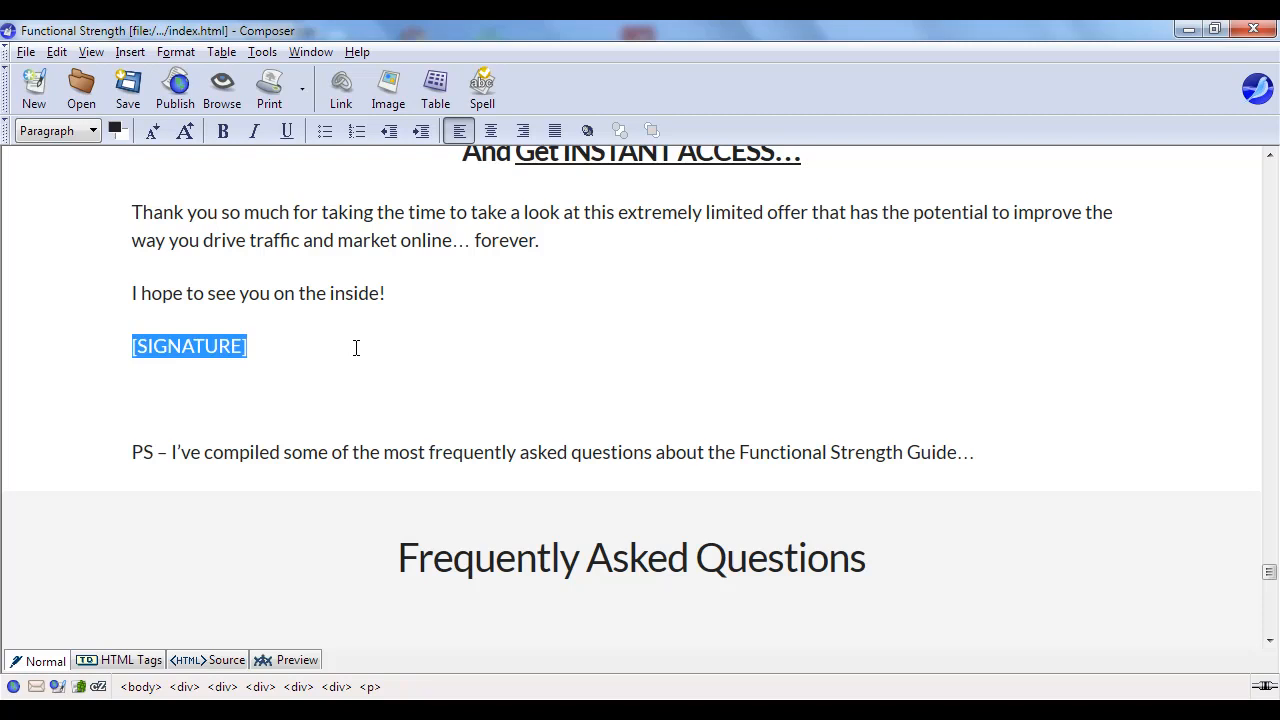
pyautogui.write('Sam Owen')
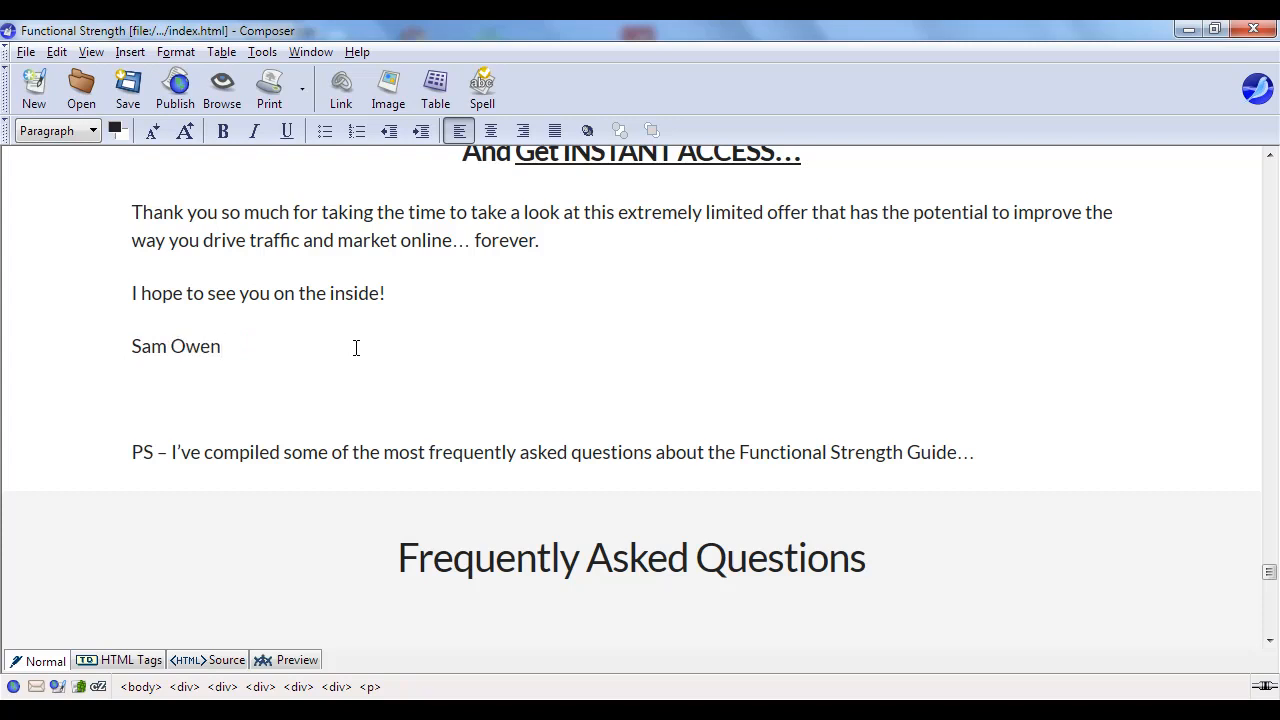
pyautogui.scroll(-3, 540, 411)
pyautogui.scroll(-10, 663, 410)
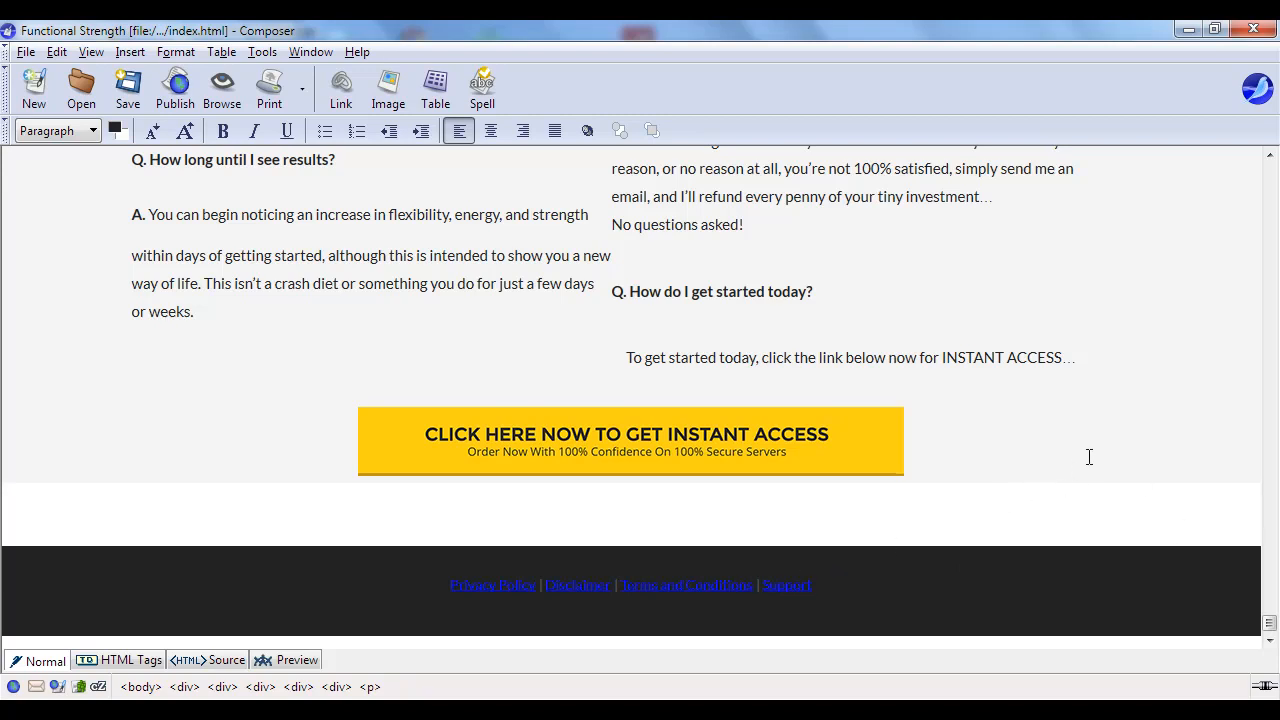
pyautogui.scroll(20, 1069, 462)
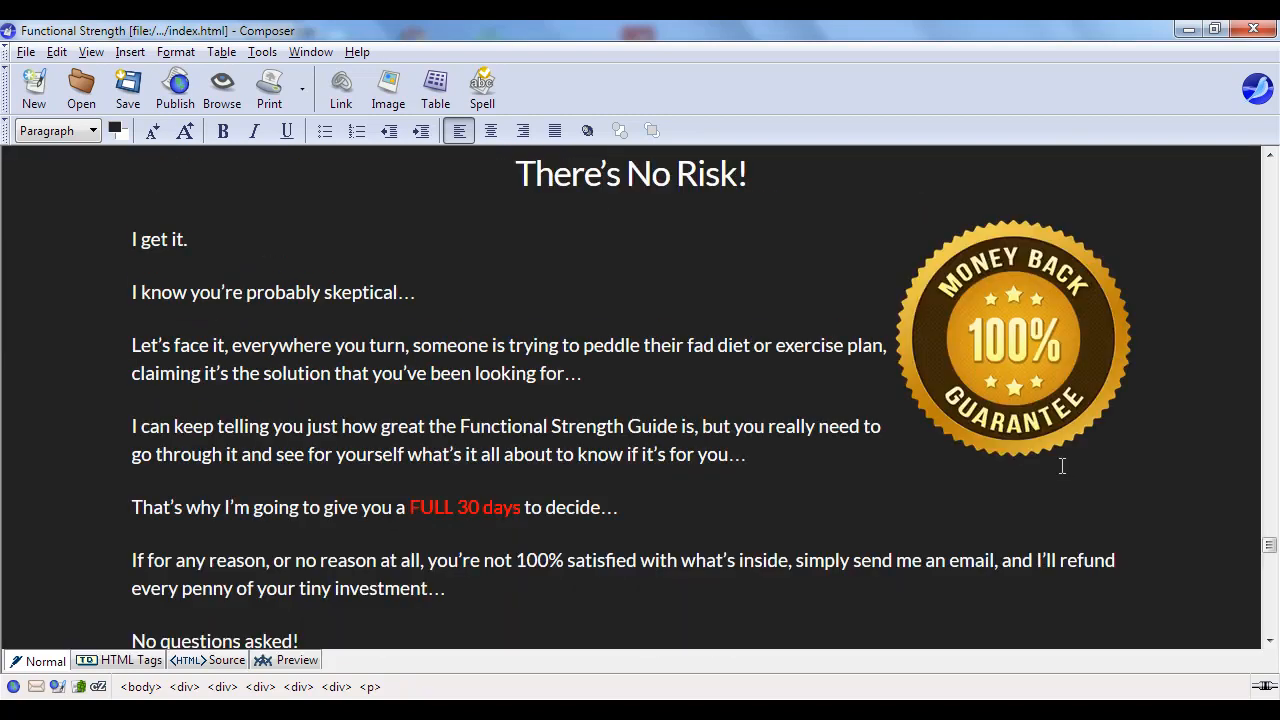
pyautogui.scroll(20, 1059, 468)
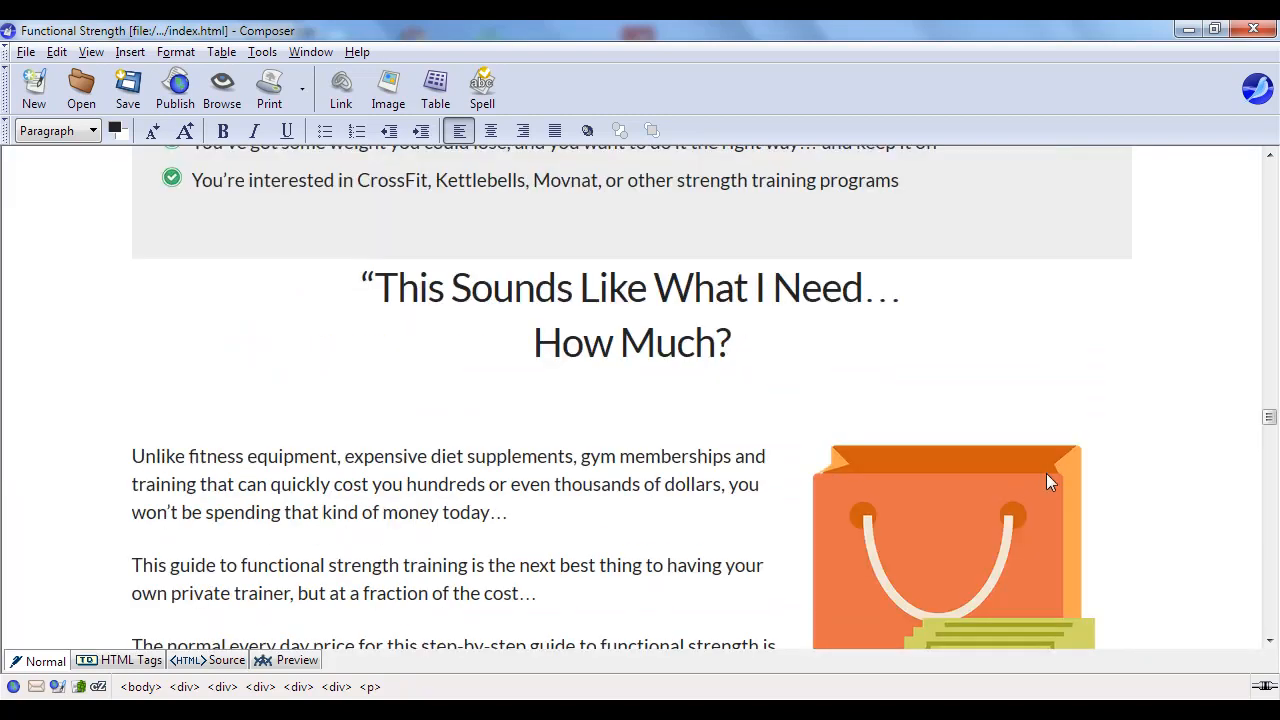
pyautogui.scroll(20, 1044, 474)
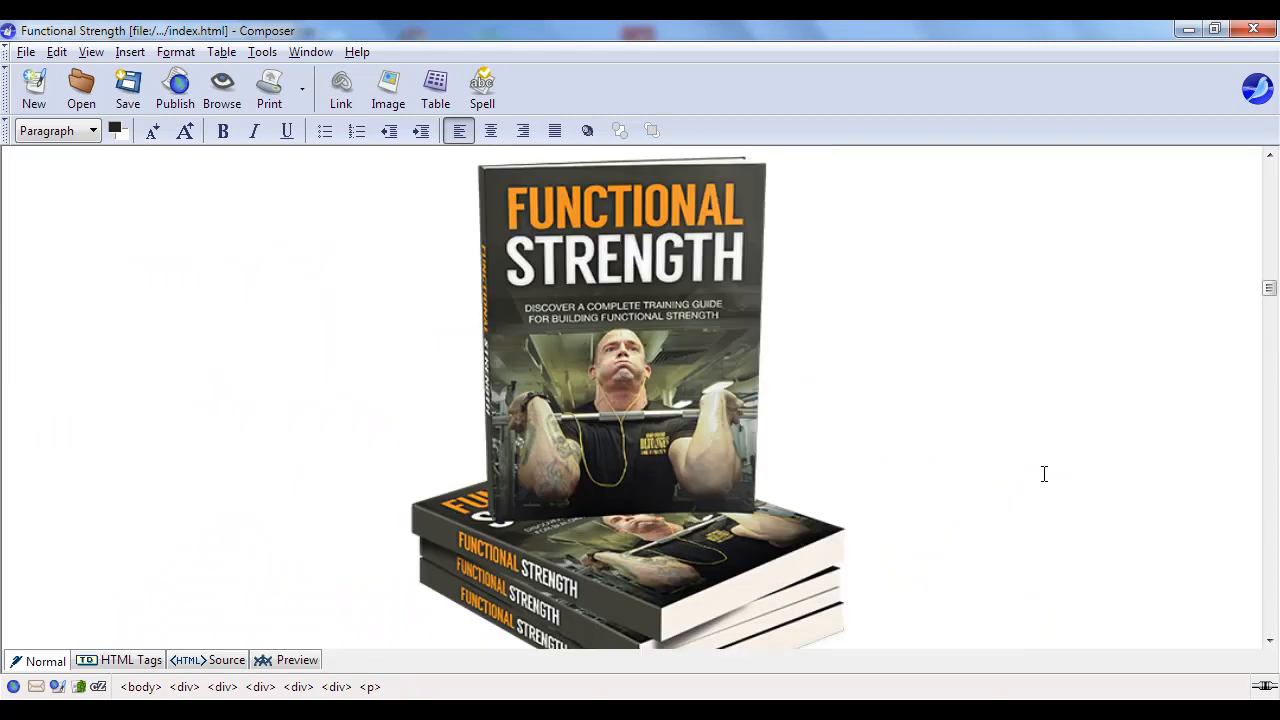
pyautogui.scroll(20, 1044, 474)
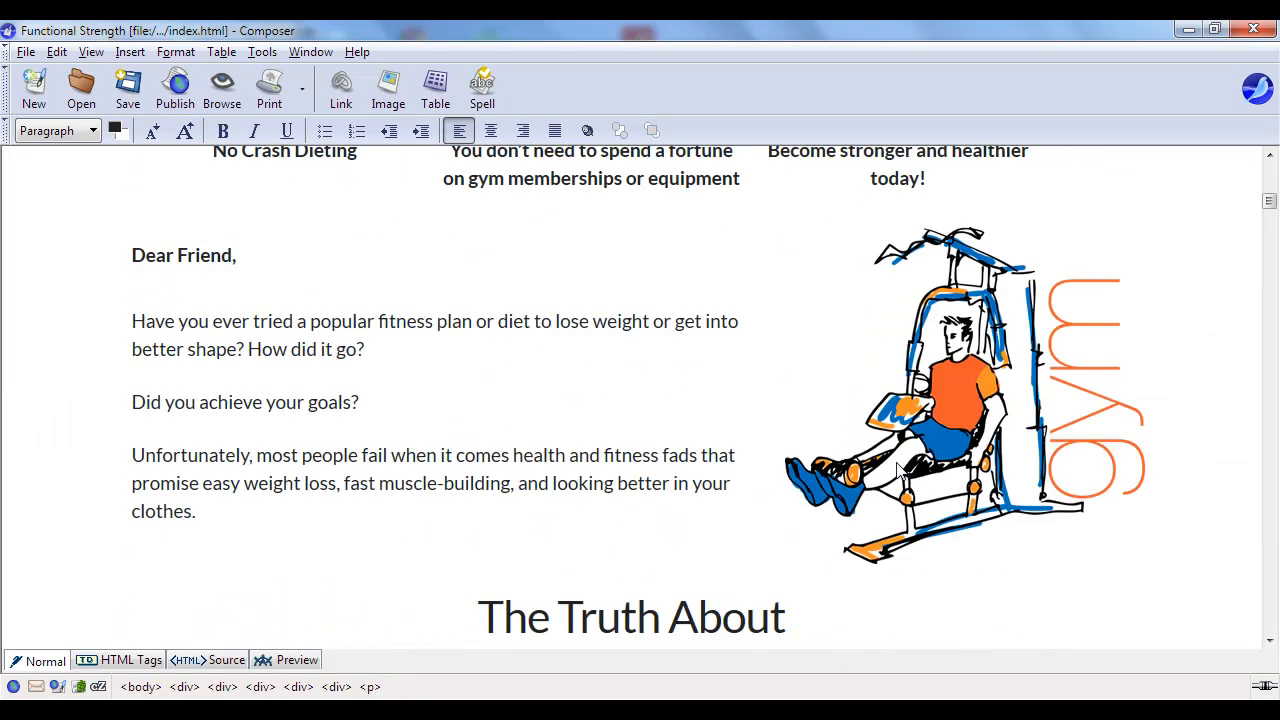
pyautogui.scroll(-6, 900, 456)
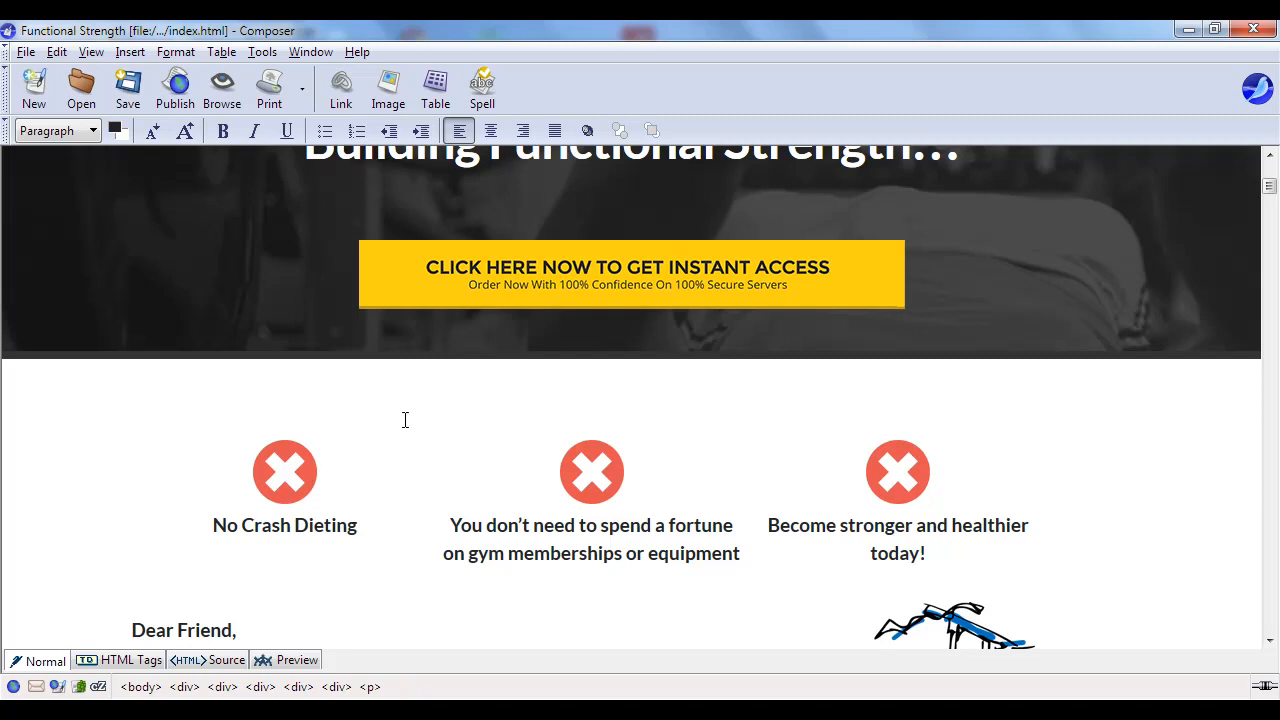
# - Paste the PayPal checkout URL from the notes as the top buy button image's link
pyautogui.click(683, 288)
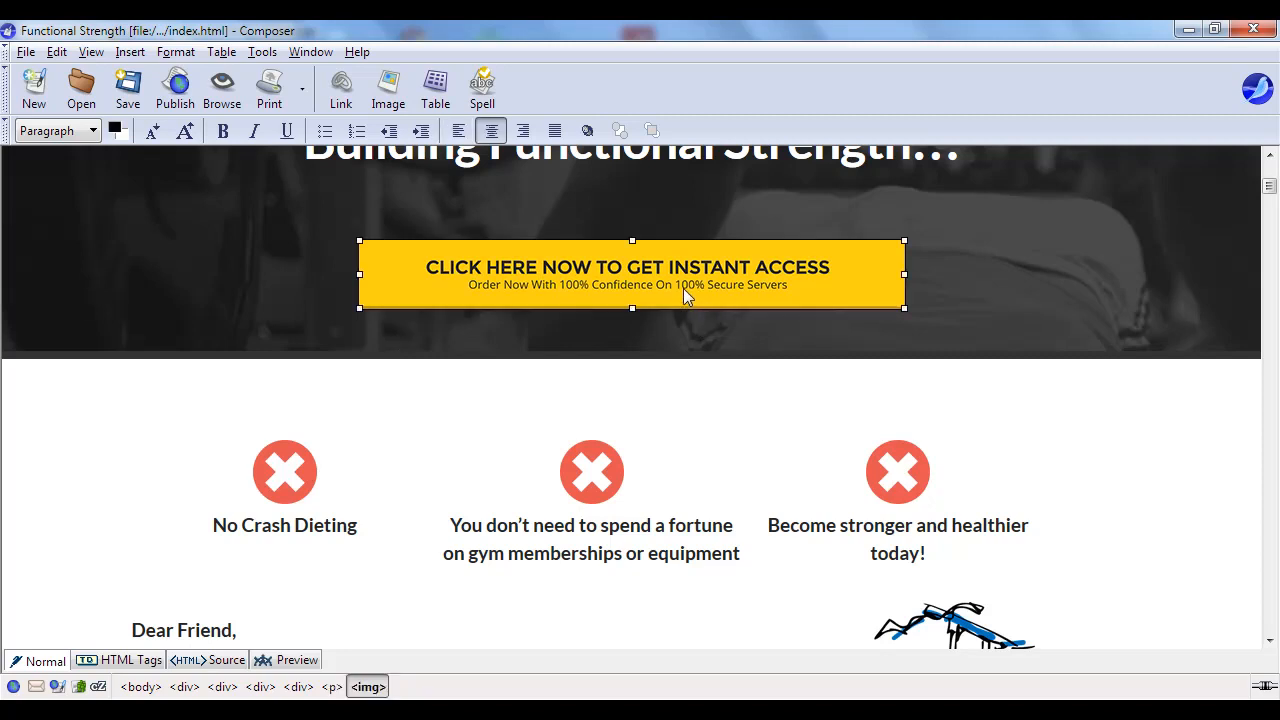
pyautogui.click(343, 88)
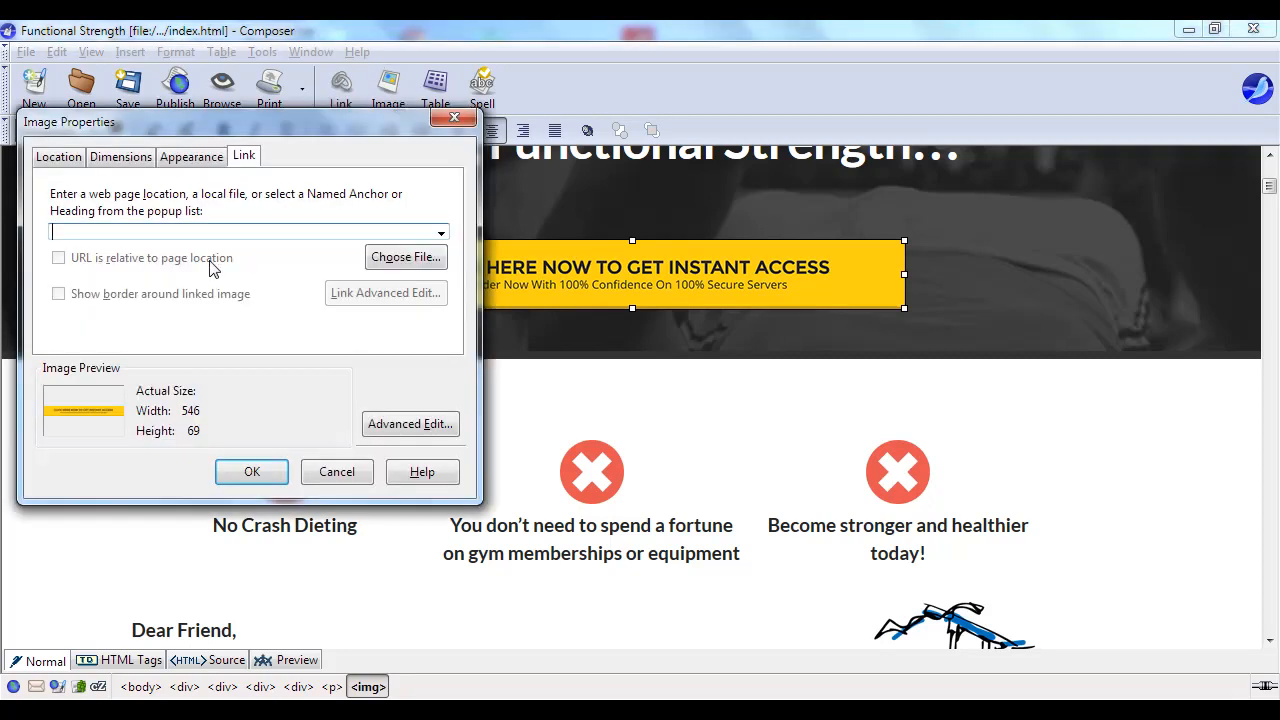
pyautogui.click(686, 710)
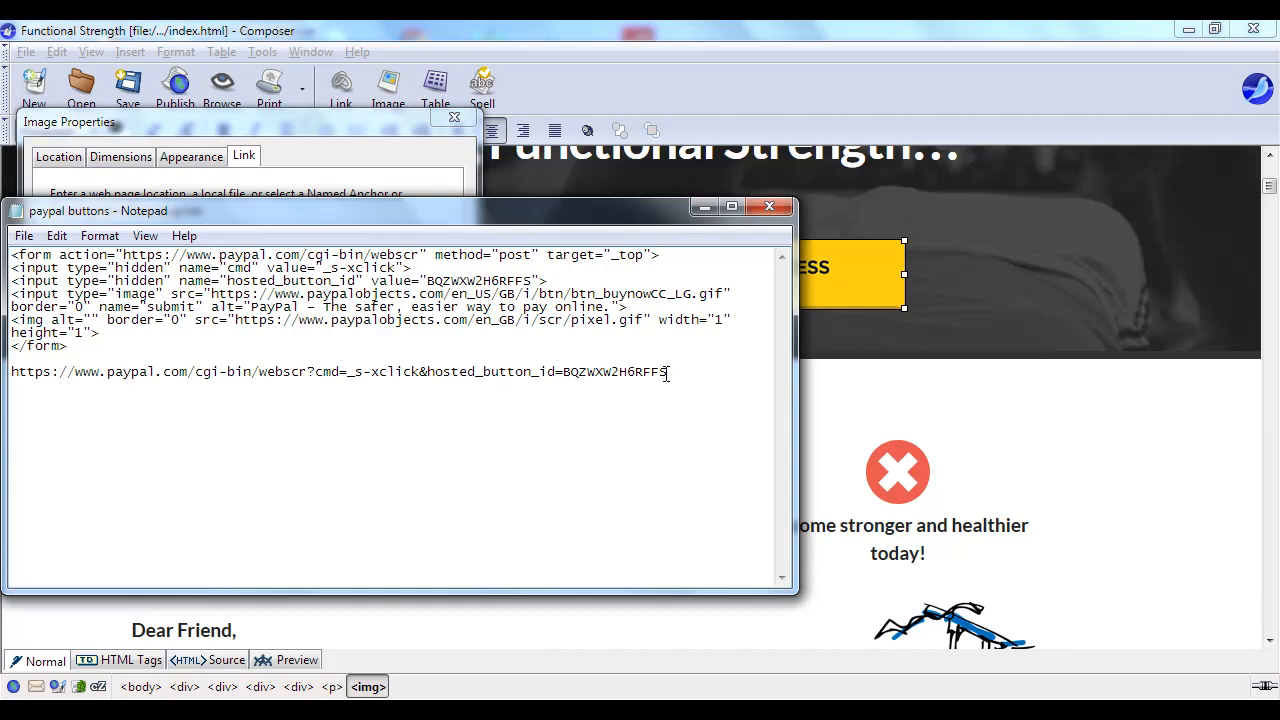
pyautogui.moveTo(668, 373); pyautogui.dragTo(6, 378)
pyautogui.hotkey('ctrl', 'c')
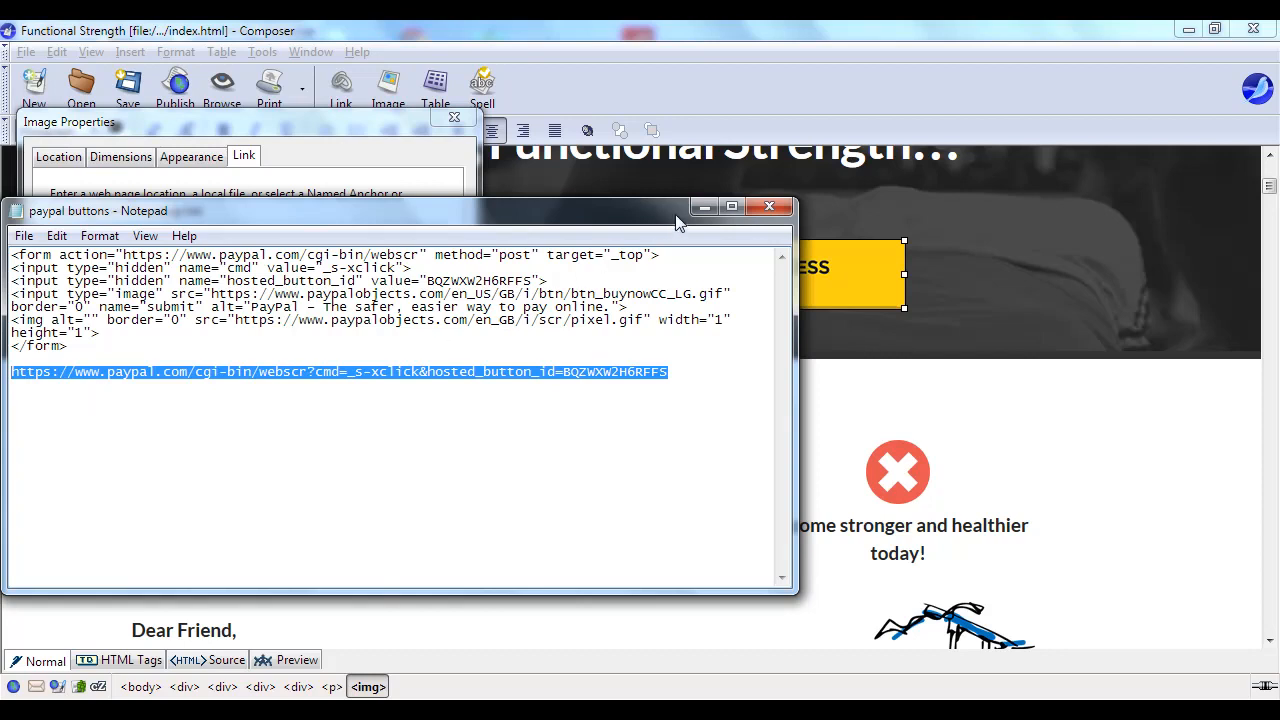
pyautogui.click(703, 207)
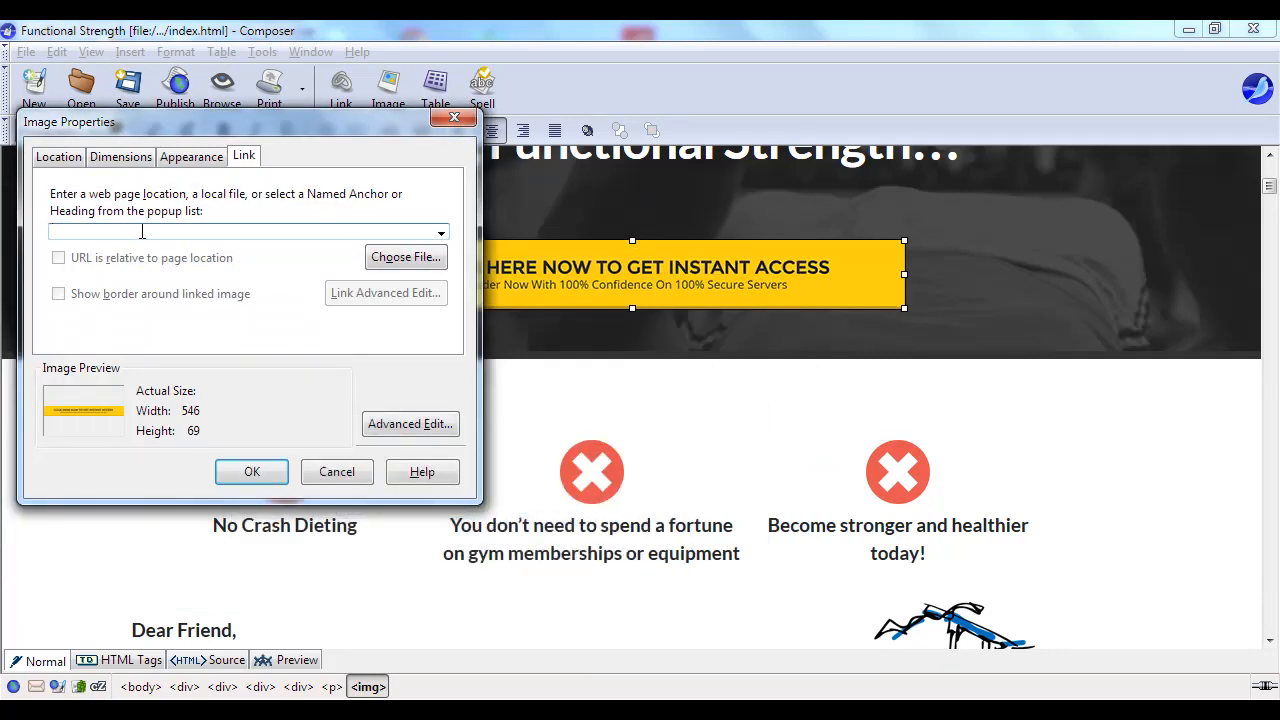
pyautogui.hotkey('ctrl', 'v')
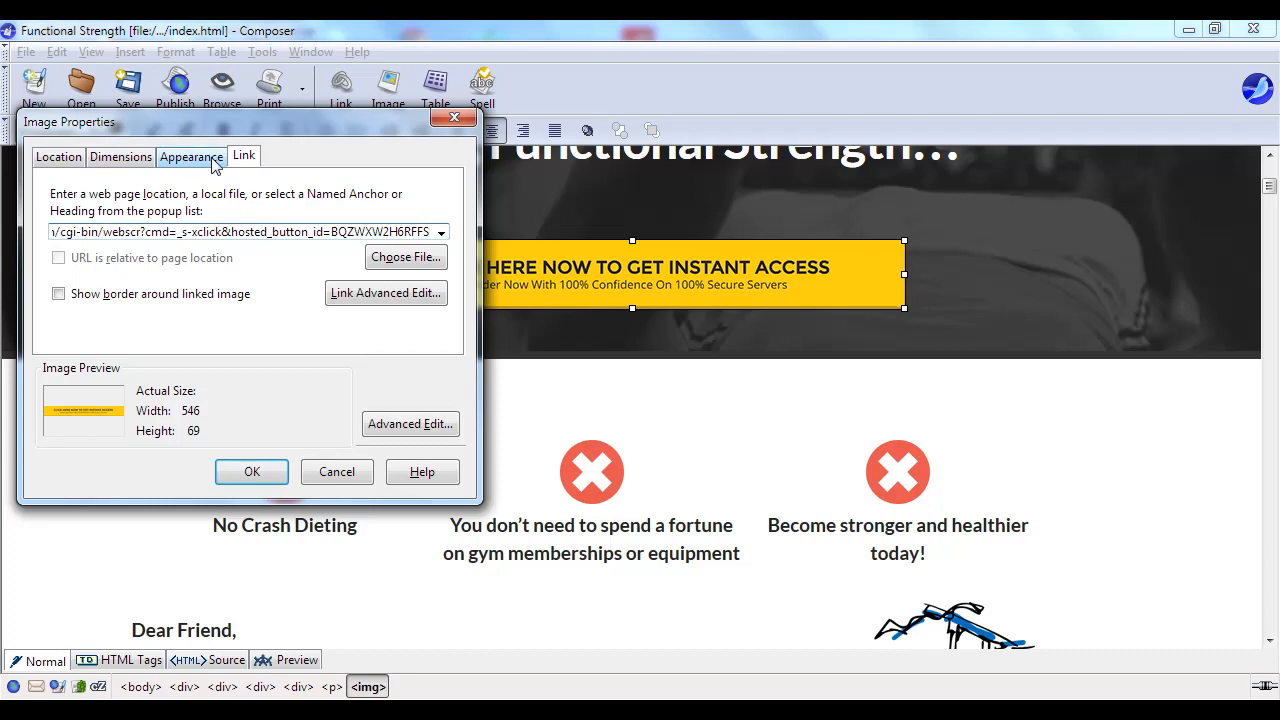
# - Set the button image to use no alternate text and apply the settings
pyautogui.click(72, 162)
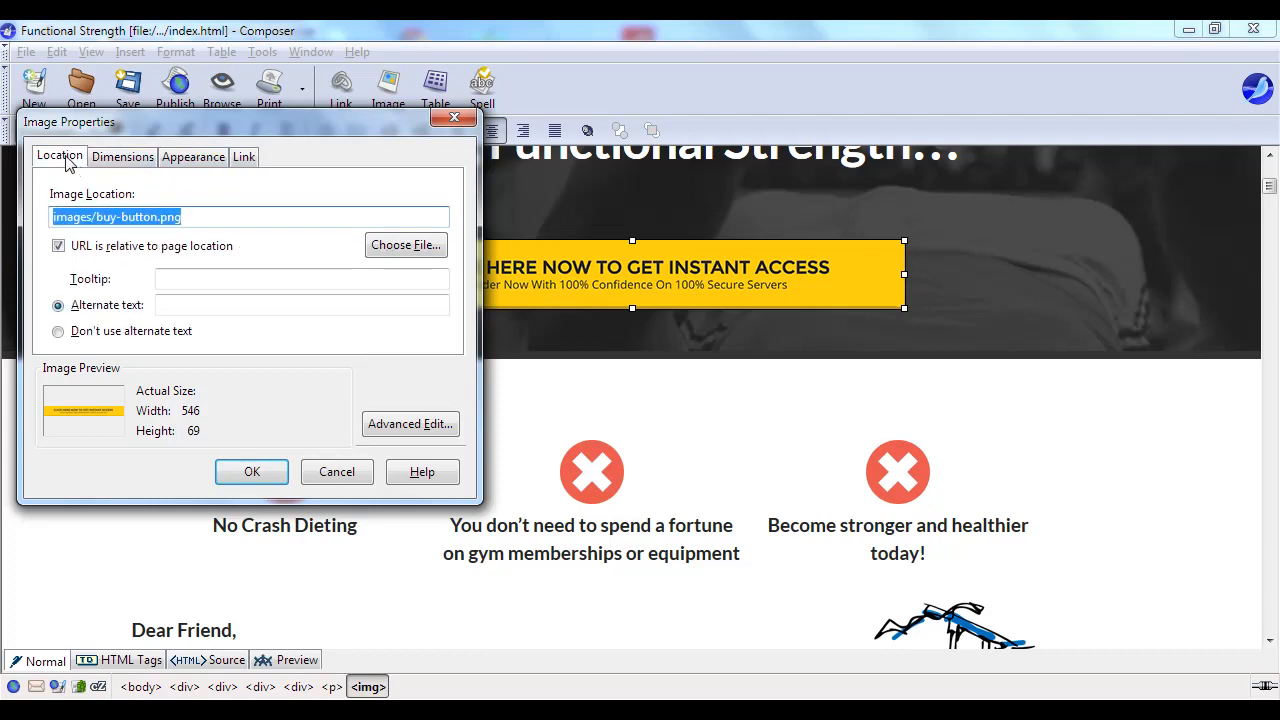
pyautogui.click(58, 336)
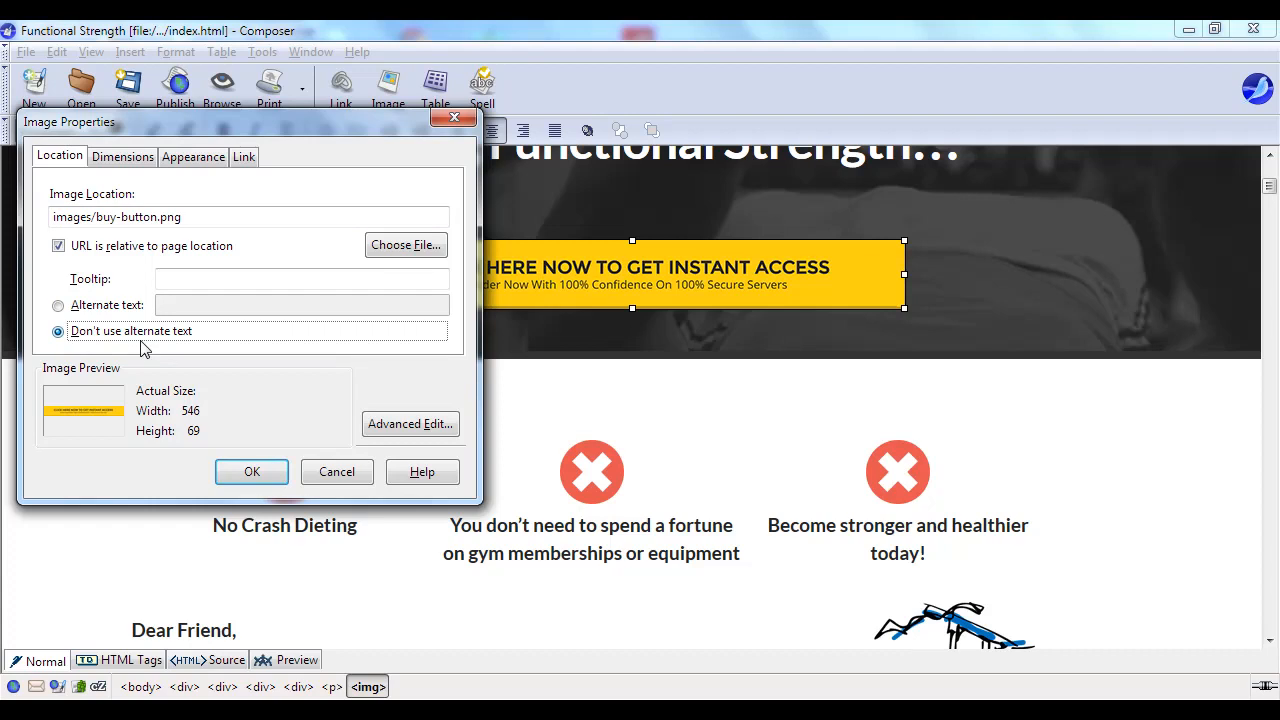
pyautogui.click(256, 480)
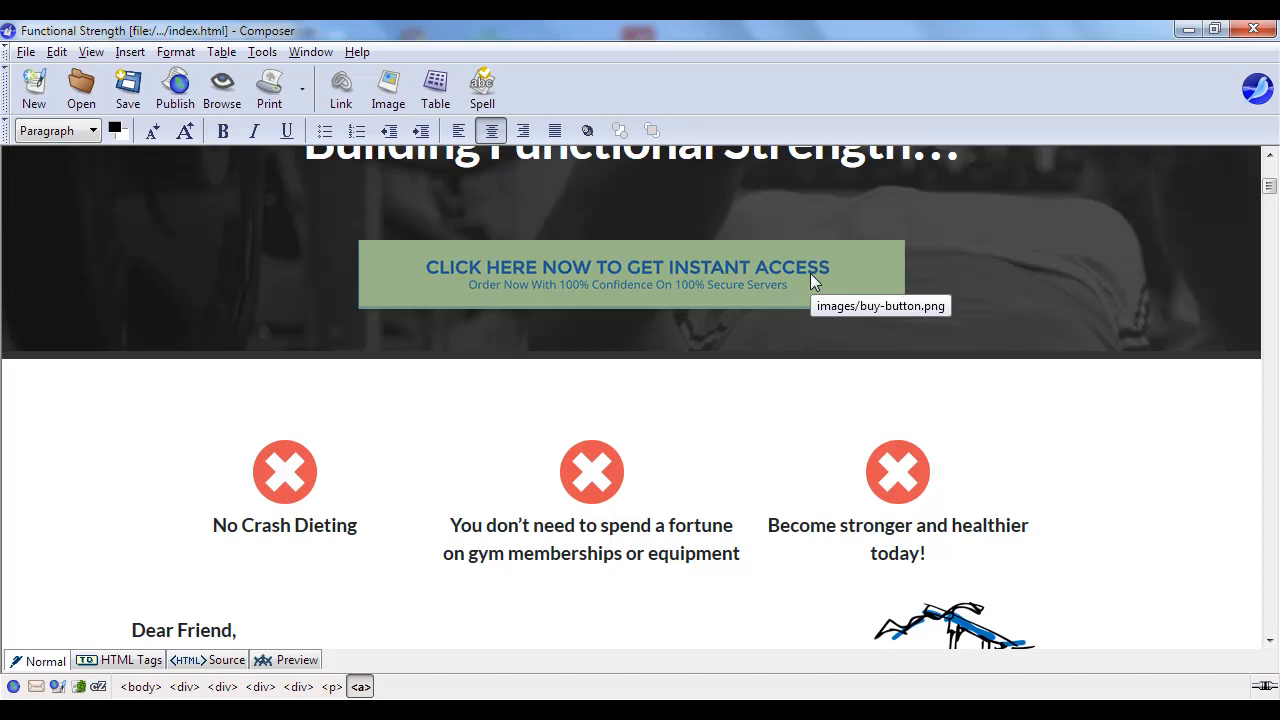
# - Deselect the button and scroll down to the second buy button ending the FAQ
pyautogui.click(815, 208)
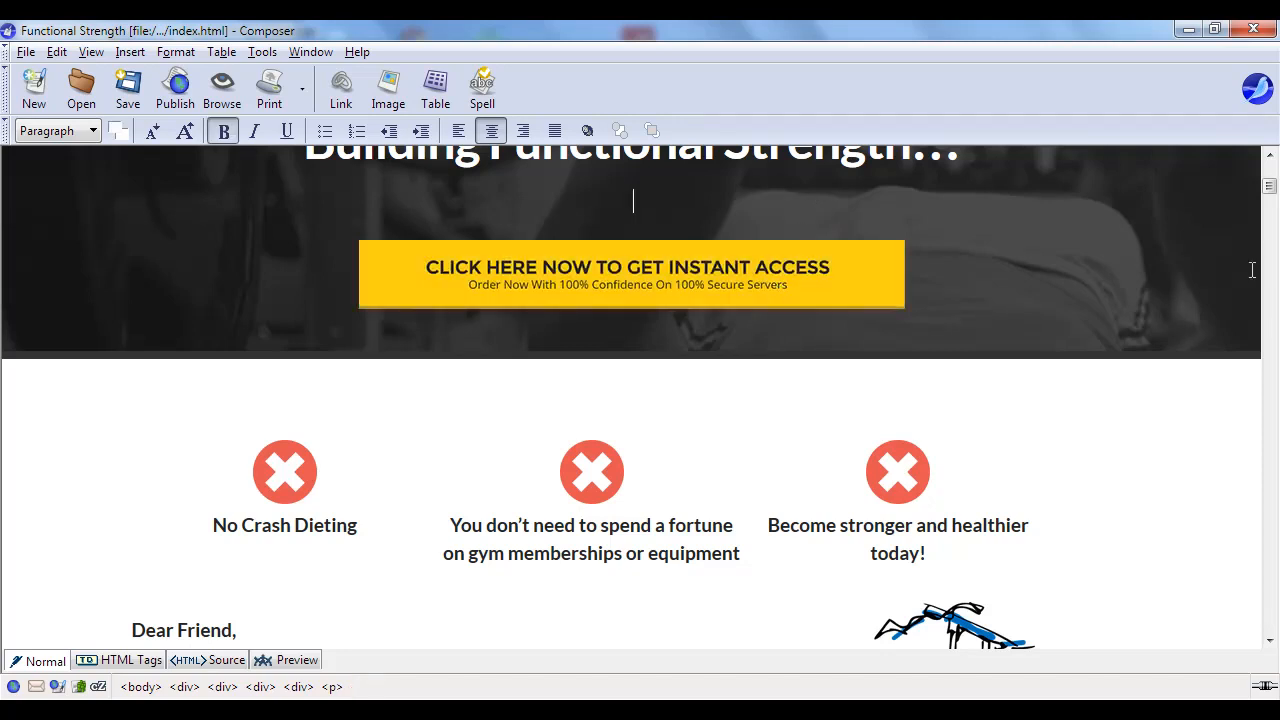
pyautogui.scroll(-2, 1022, 300)
pyautogui.scroll(-20, 1022, 300)
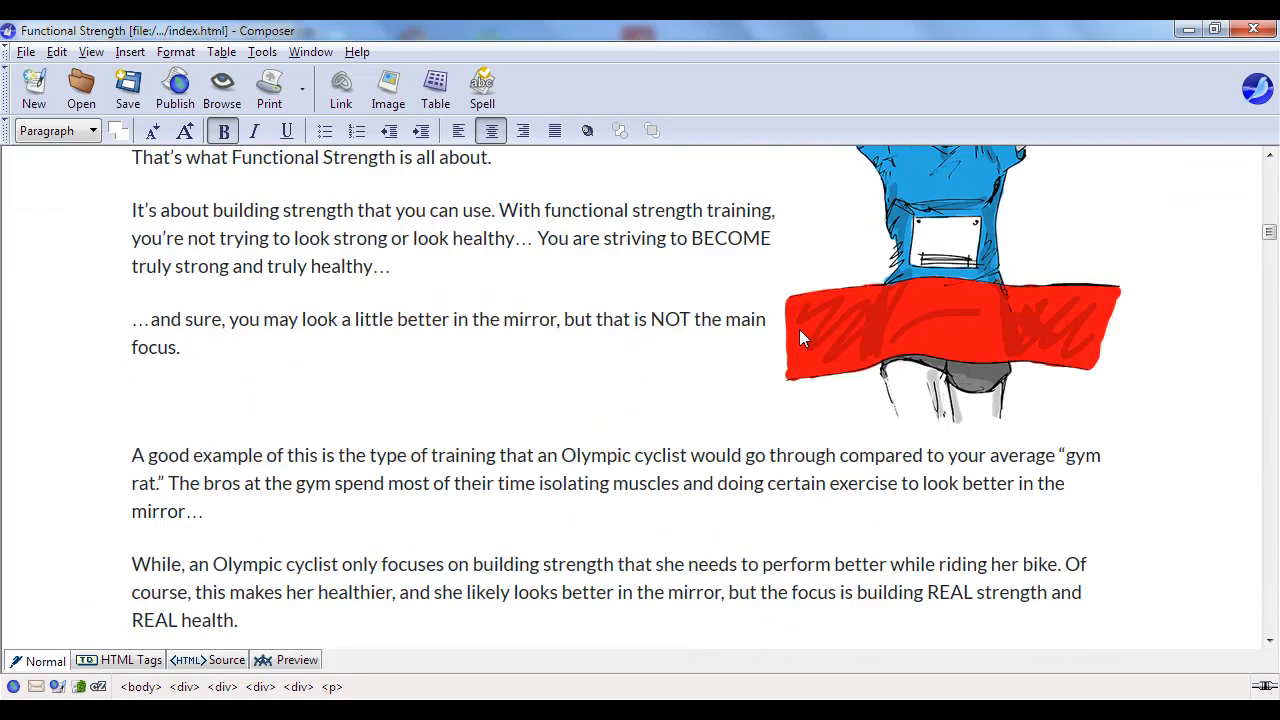
pyautogui.scroll(-20, 797, 333)
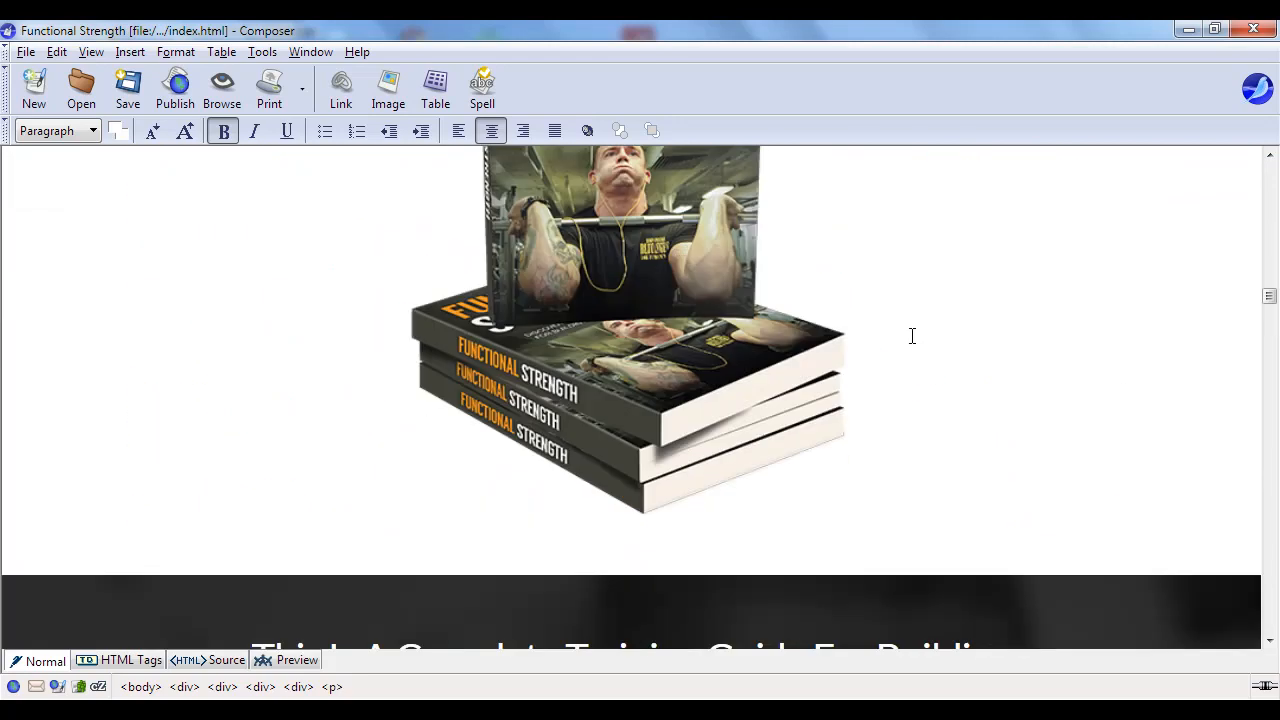
pyautogui.scroll(-20, 911, 337)
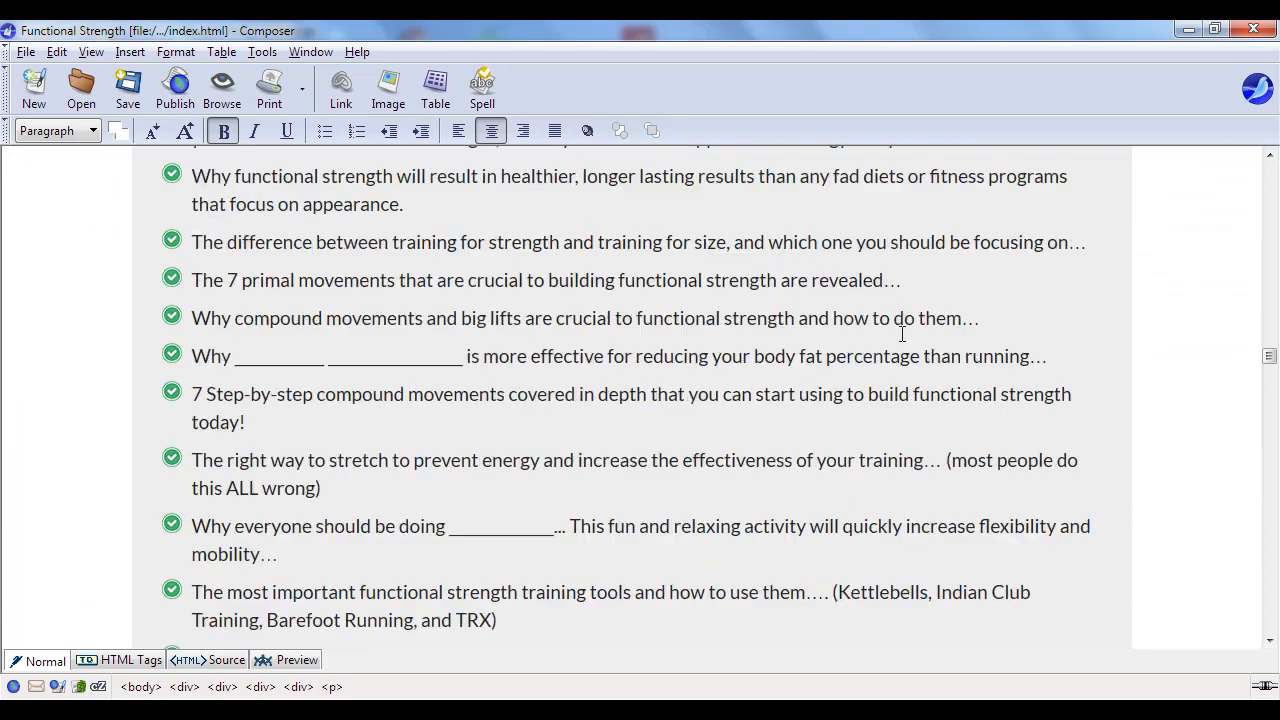
pyautogui.scroll(-15, 893, 329)
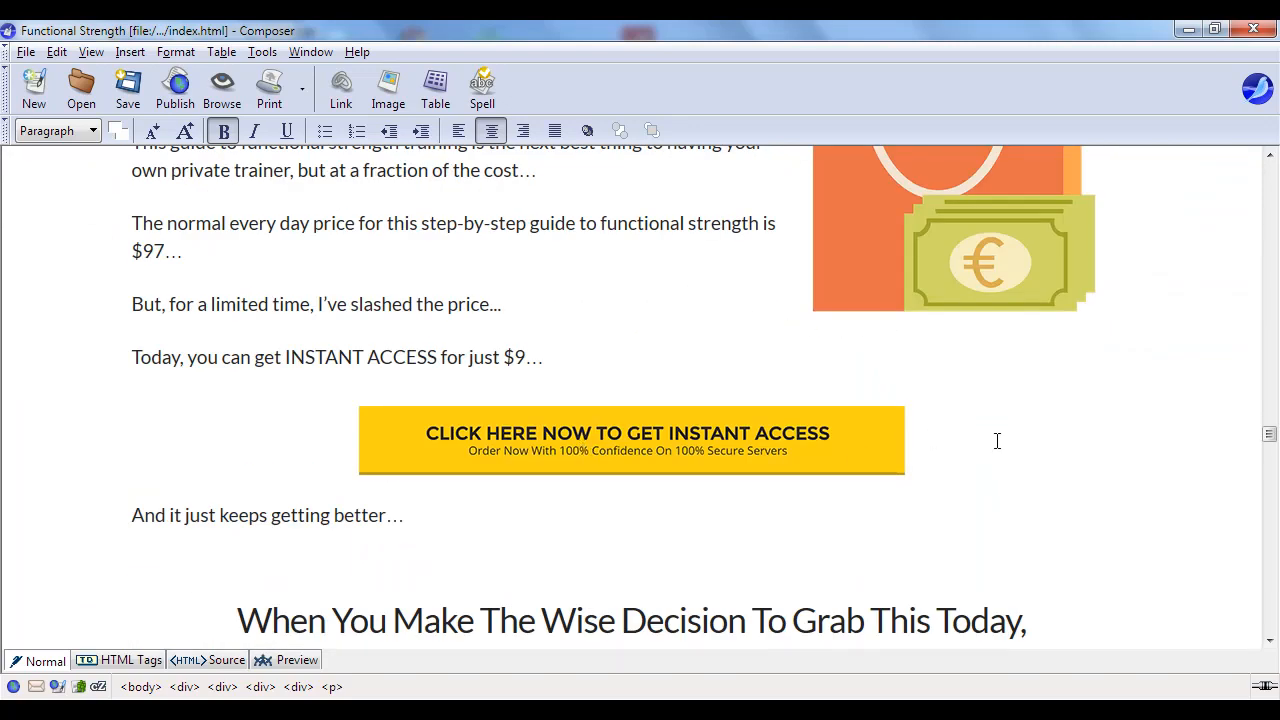
pyautogui.scroll(-20, 886, 443)
pyautogui.scroll(-20, 847, 418)
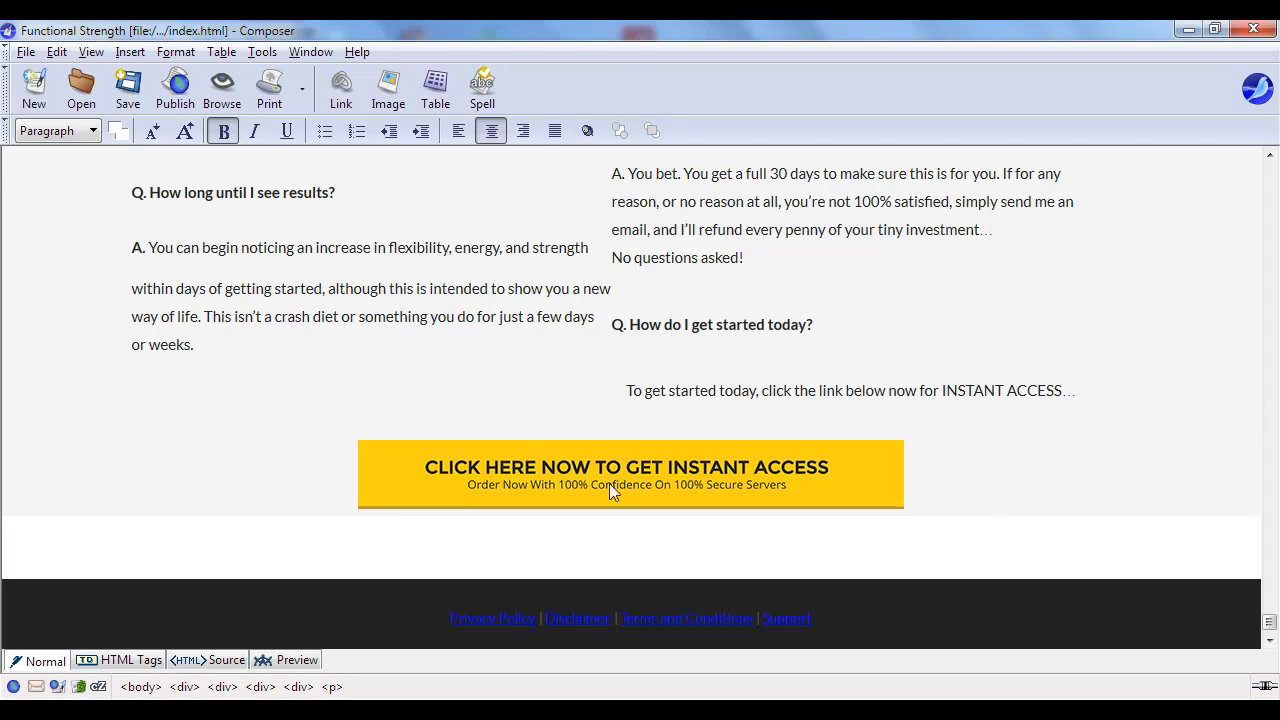
# - Delete the bottom buy button image and insert the PayPal form code copied from Notepad as HTML
pyautogui.click(671, 495)
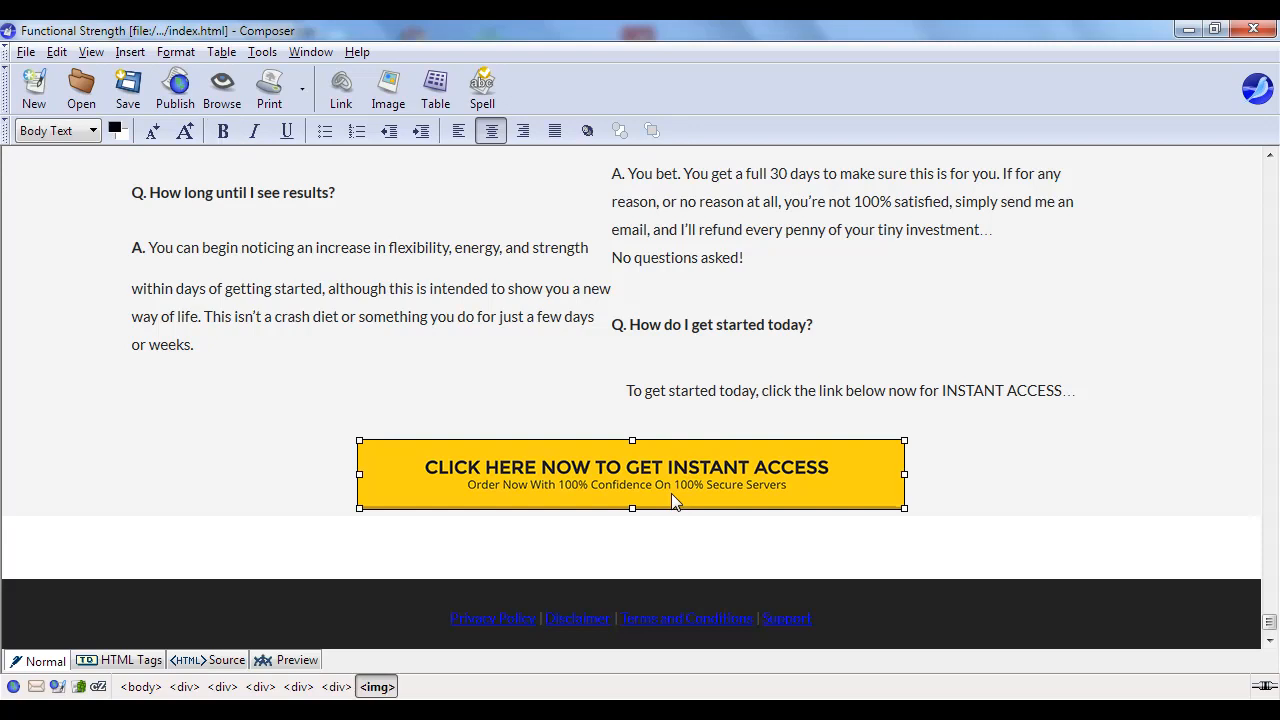
pyautogui.press('Delete')
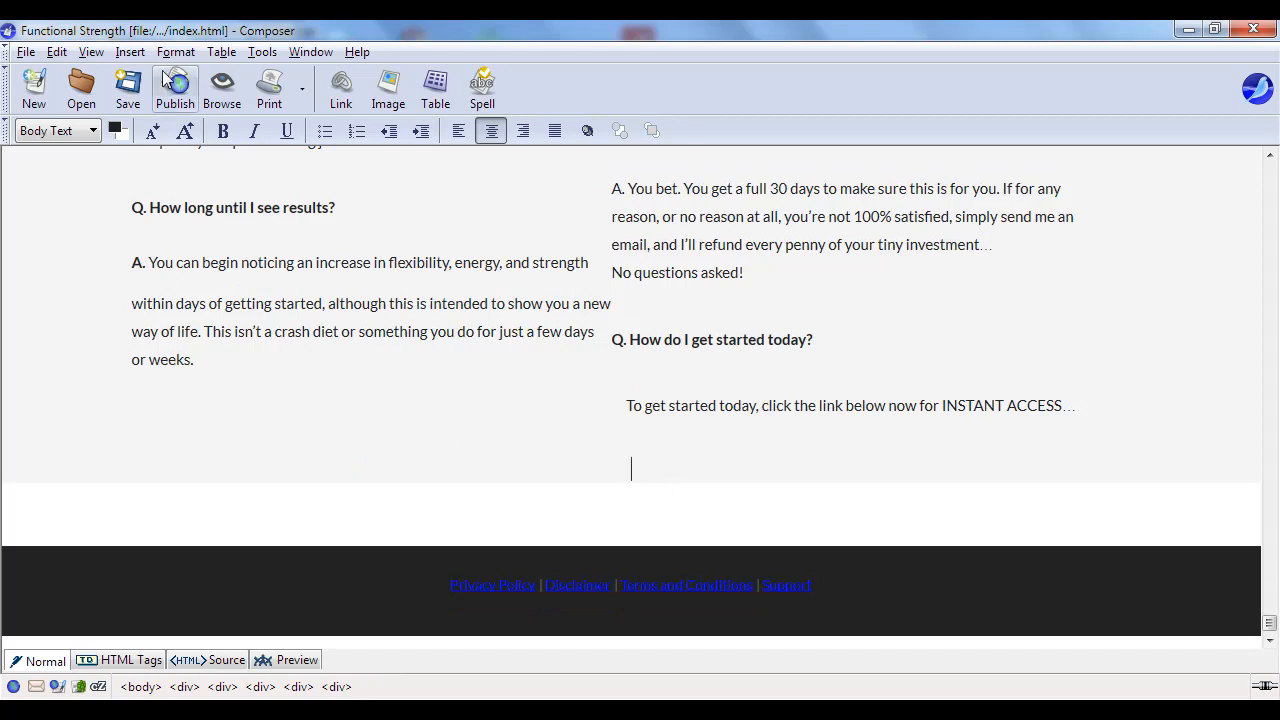
pyautogui.click(132, 55)
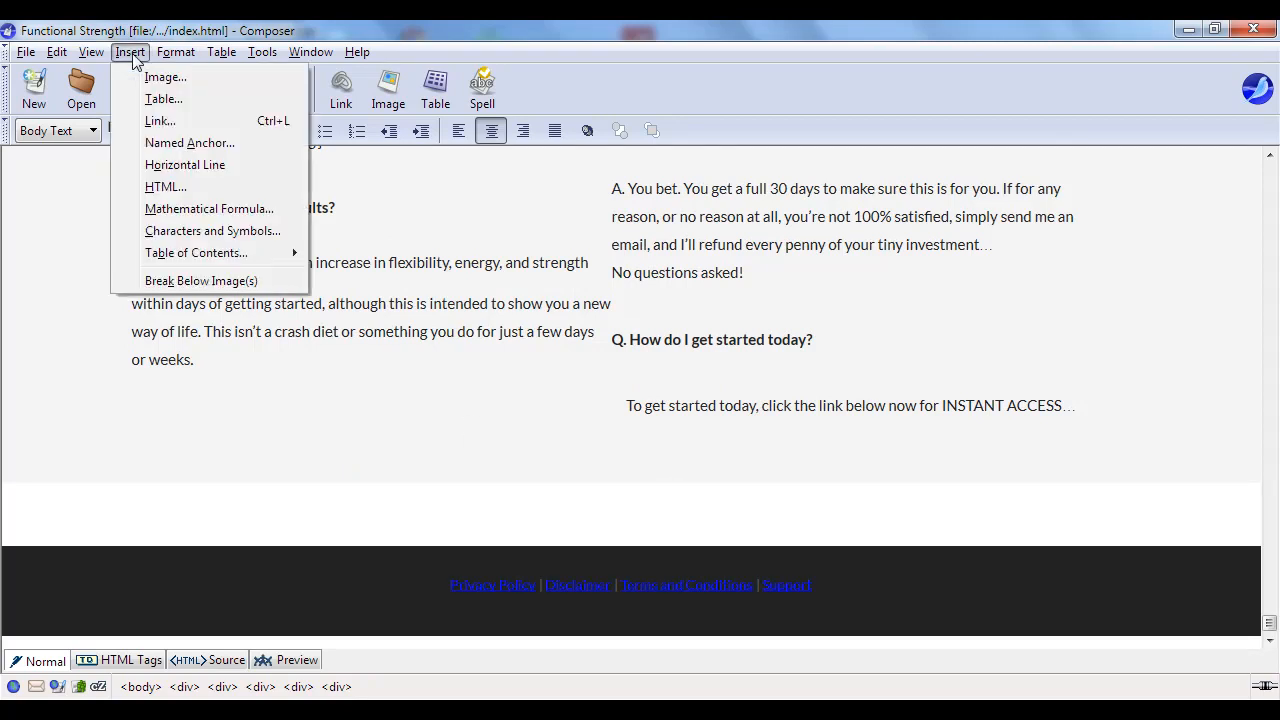
pyautogui.click(178, 189)
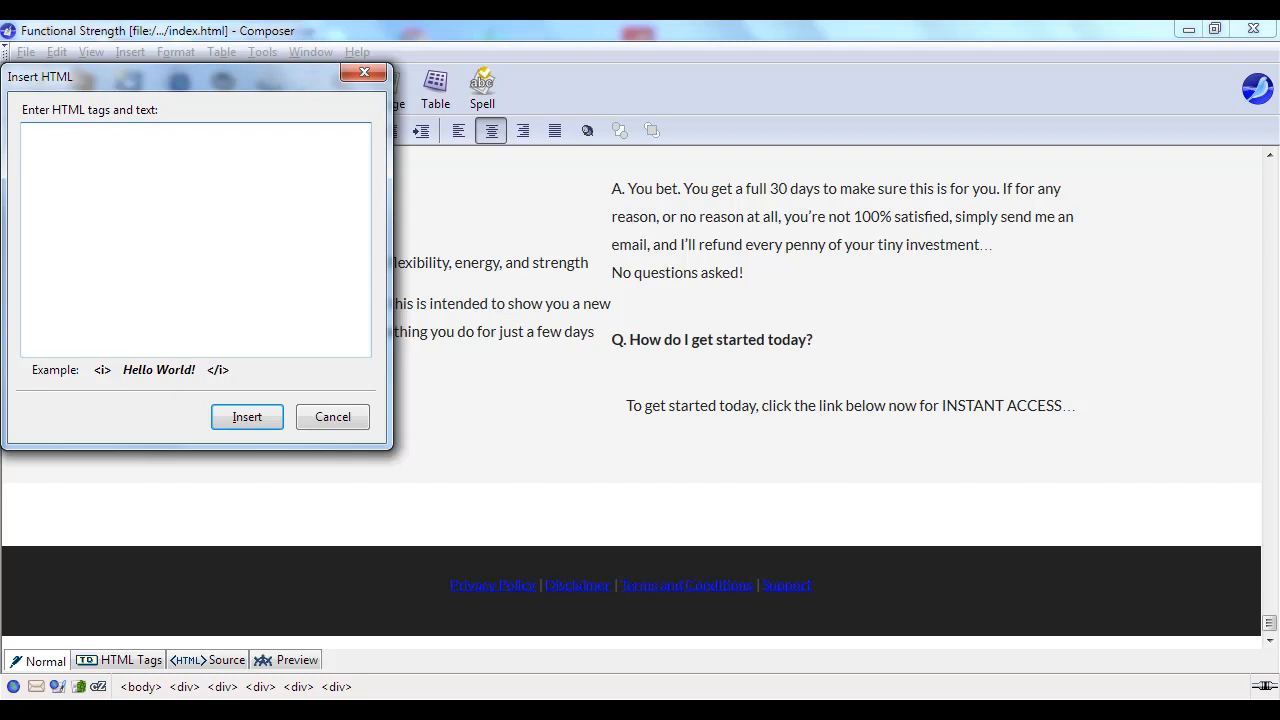
pyautogui.hotkey('alt', 'Tab')
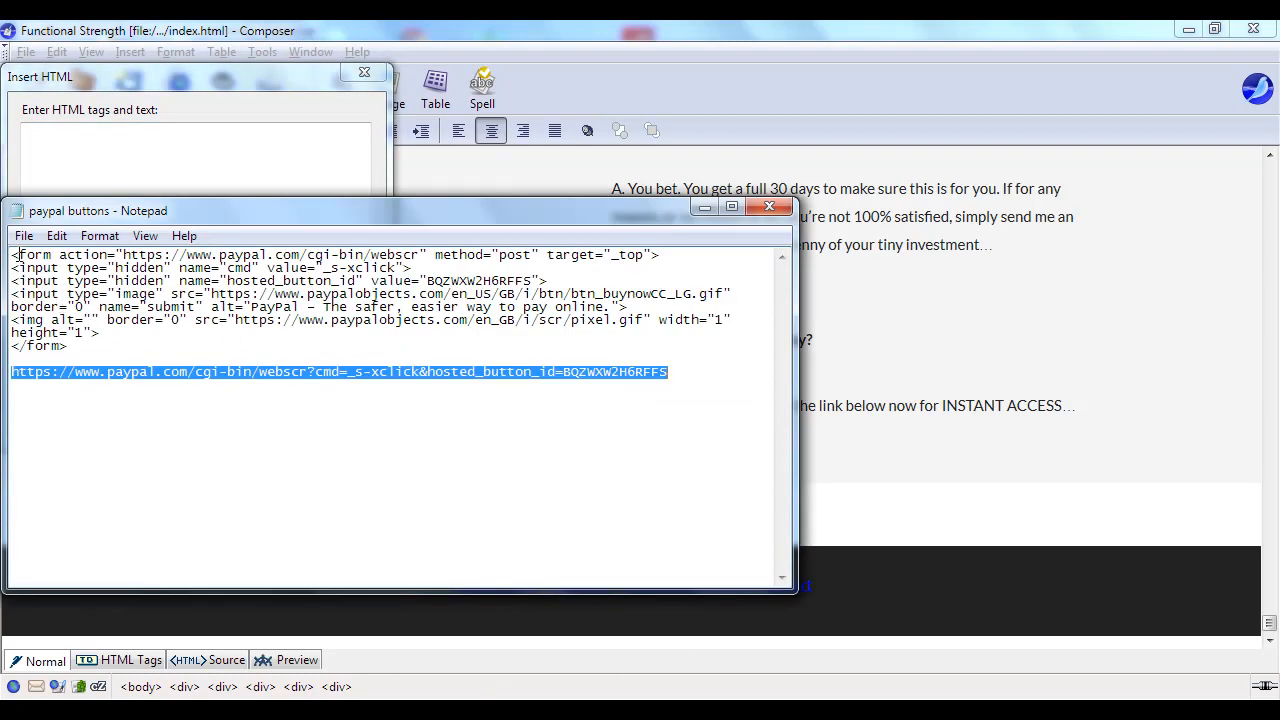
pyautogui.moveTo(13, 257); pyautogui.dragTo(101, 349)
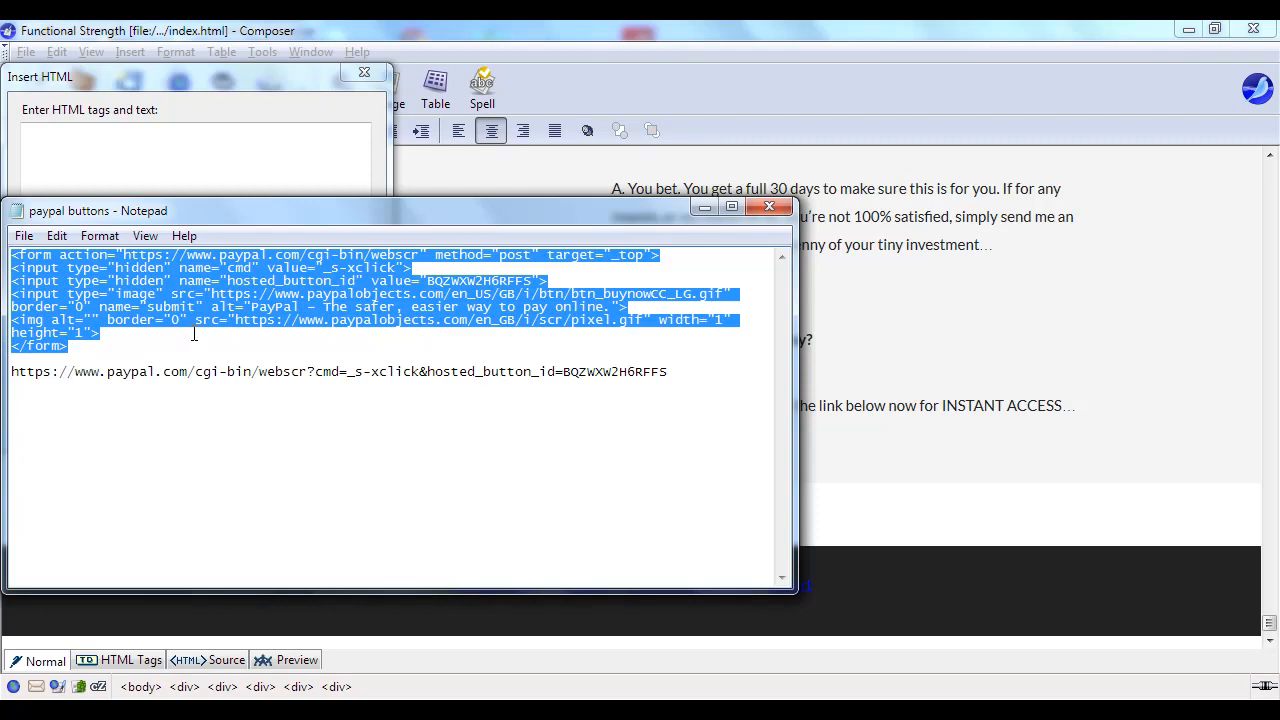
pyautogui.click(704, 207)
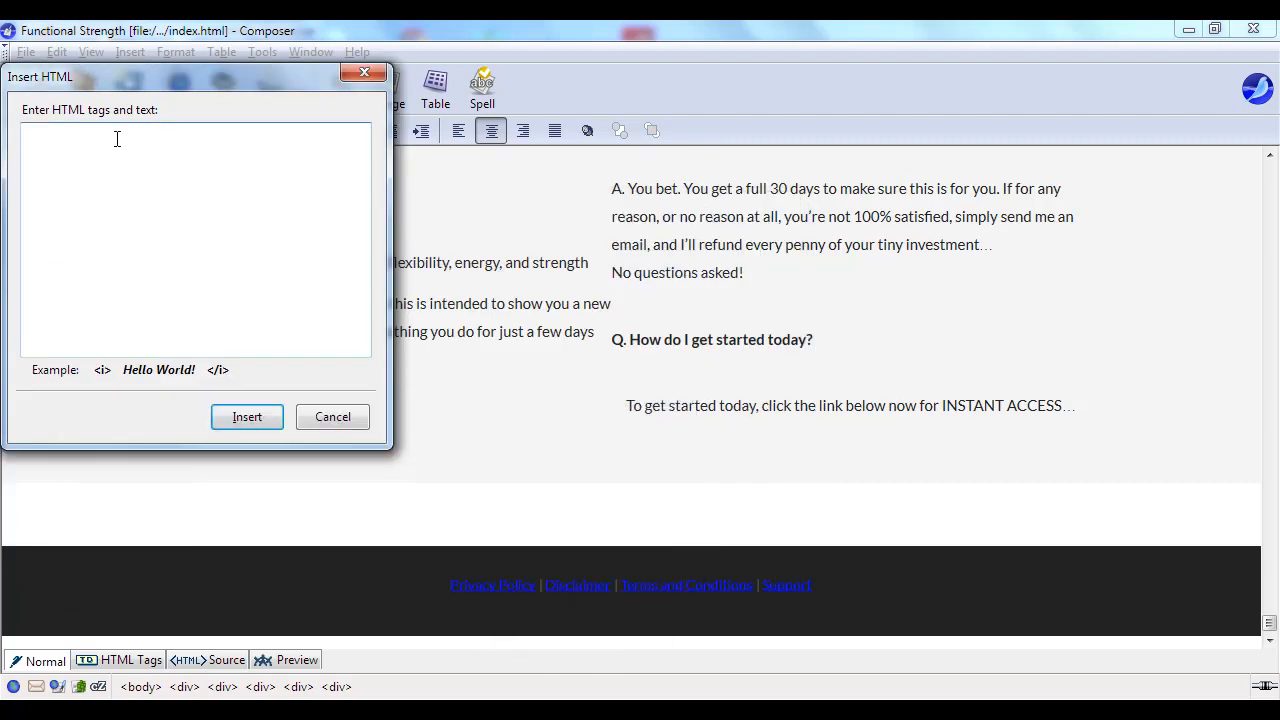
pyautogui.write('<form action="https://www.paypal.com/cgi-bin/webscr" method="post" target="_top"> <input type="hidden" name="cmd" value="_s-xclick"> <input type="hidden" name="hosted_button_id" value="BQZWXW2H6RFFS"> <input type="image" src="https://www.paypalobjects.com/en_US/GB/i/btn/btn_buynowCC_LG.gif" border="0" name="submit" alt="PayPal – The safer, easier way to pay online."> <img alt="" border="0" src="https://www.paypalobjects.com/en_GB/i/scr/pixel.gif" width="1" height="1"> </form>')
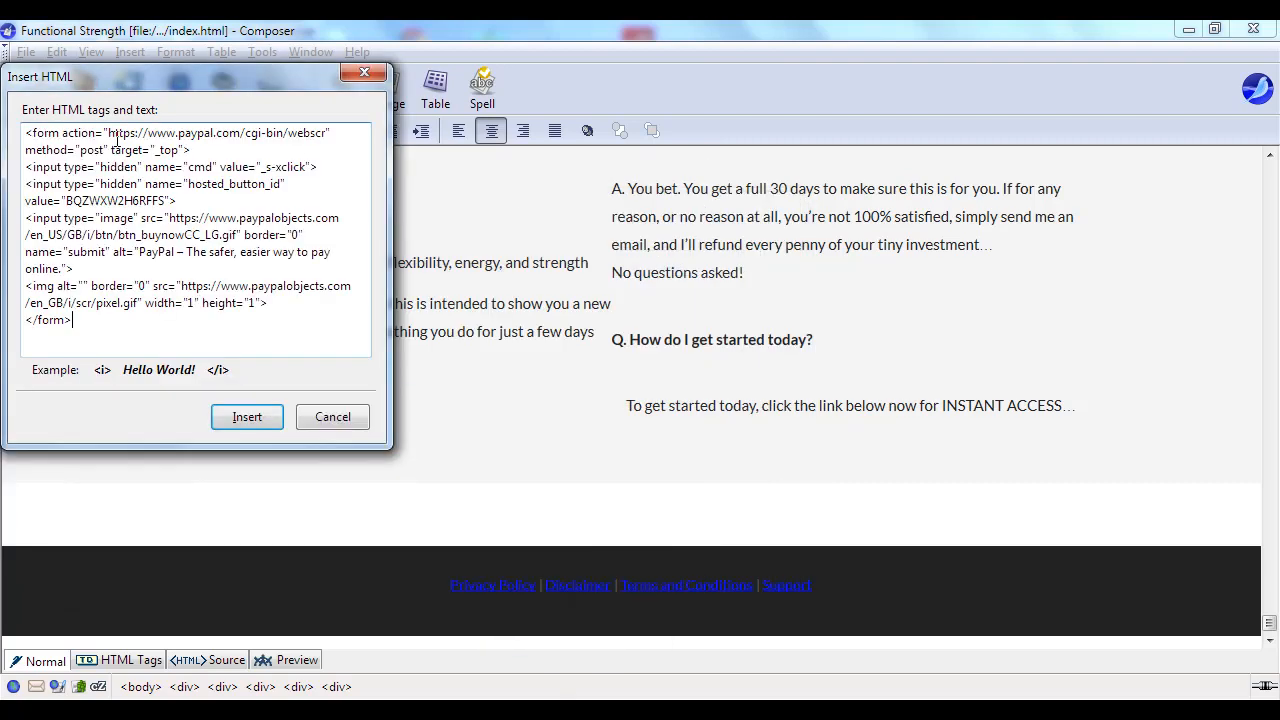
pyautogui.click(247, 418)
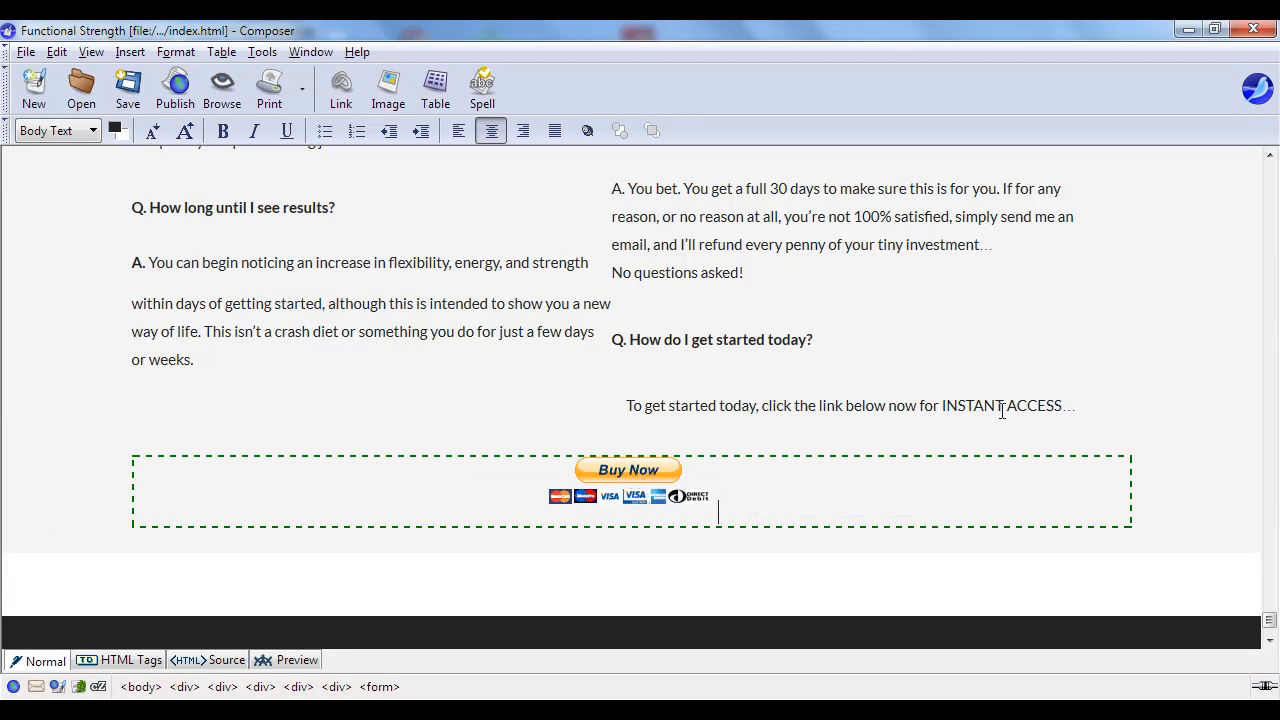
# - Check the middle buy button's image properties to confirm its PayPal link, keeping the settings
pyautogui.scroll(10, 814, 374)
pyautogui.scroll(10, 815, 378)
pyautogui.scroll(10, 817, 379)
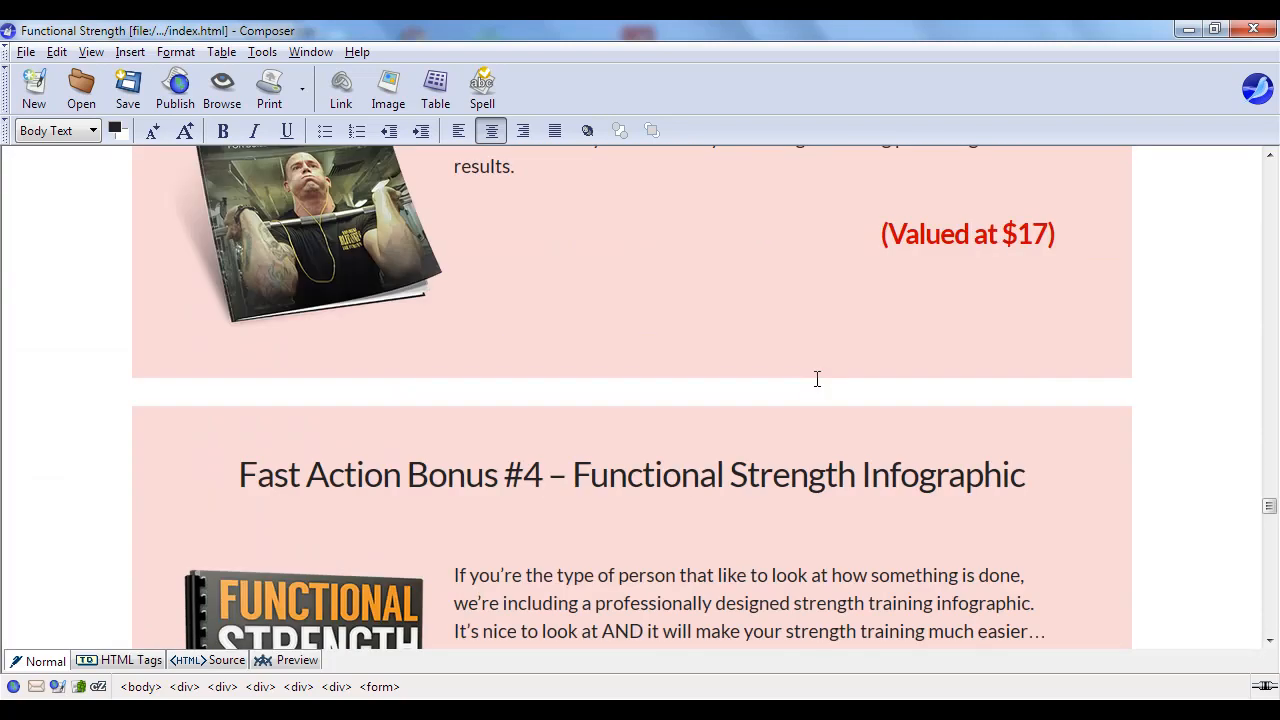
pyautogui.scroll(5, 816, 378)
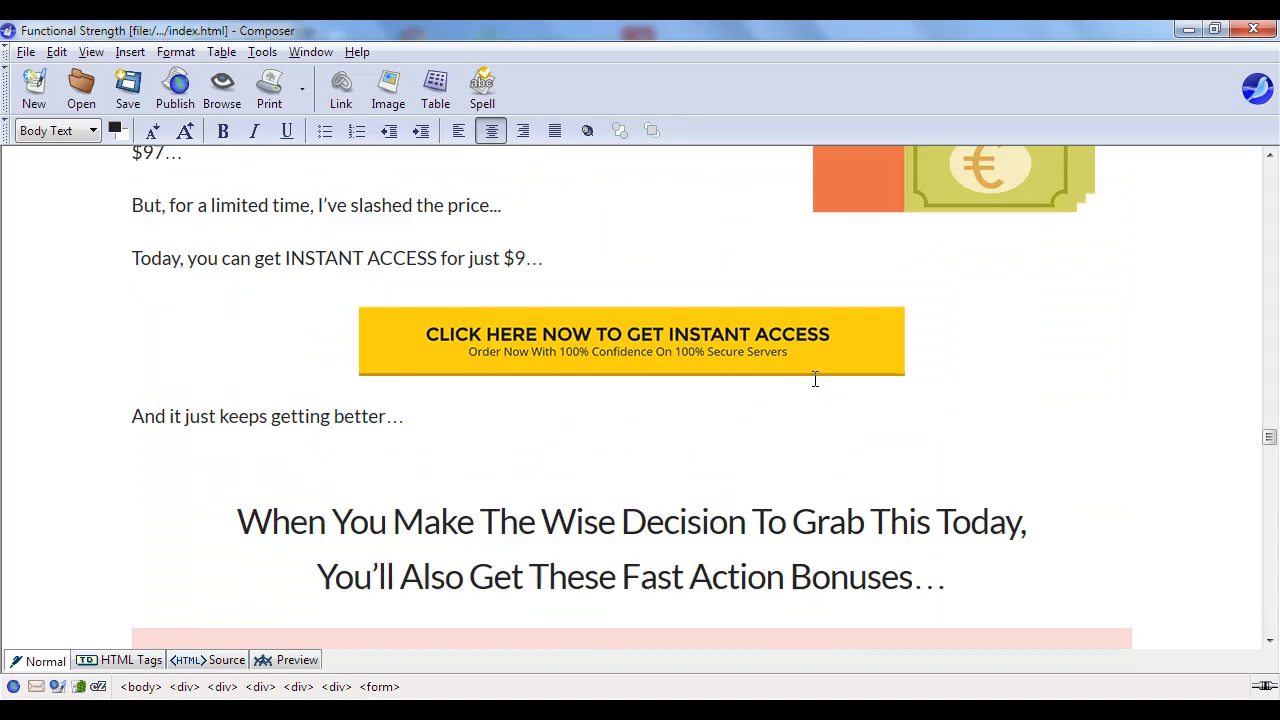
pyautogui.click(670, 344)
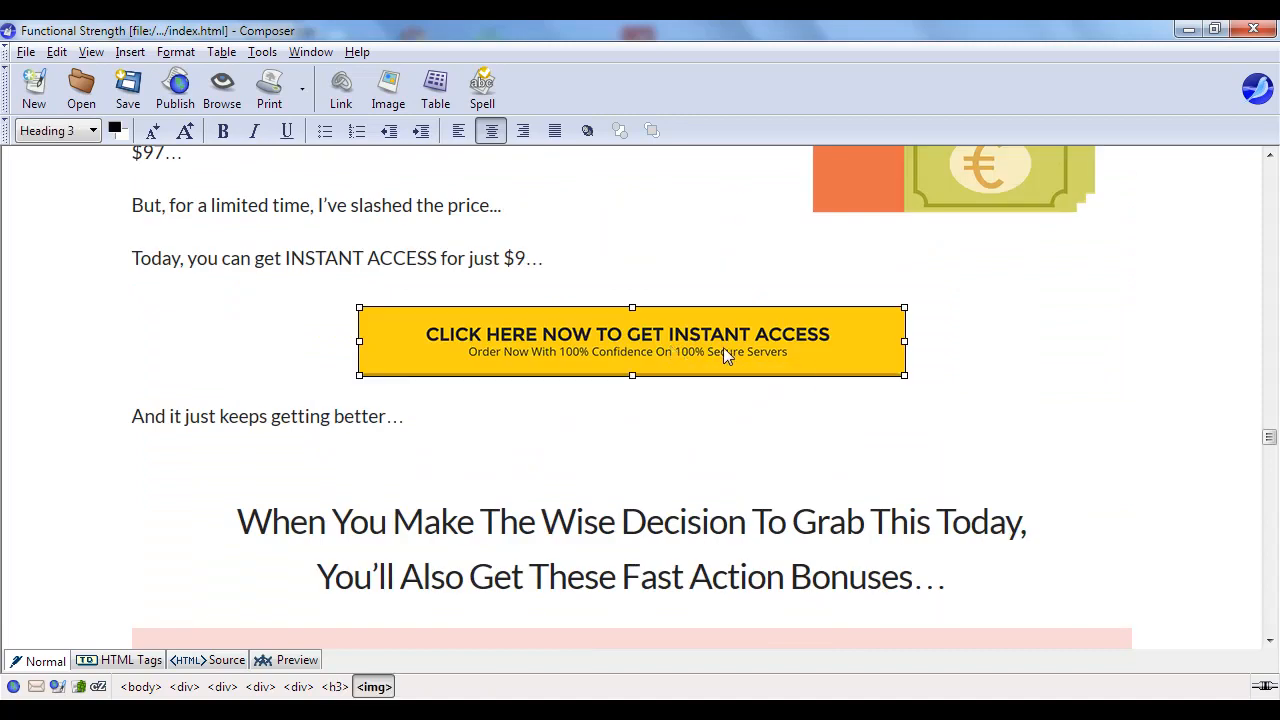
pyautogui.doubleClick(723, 347)
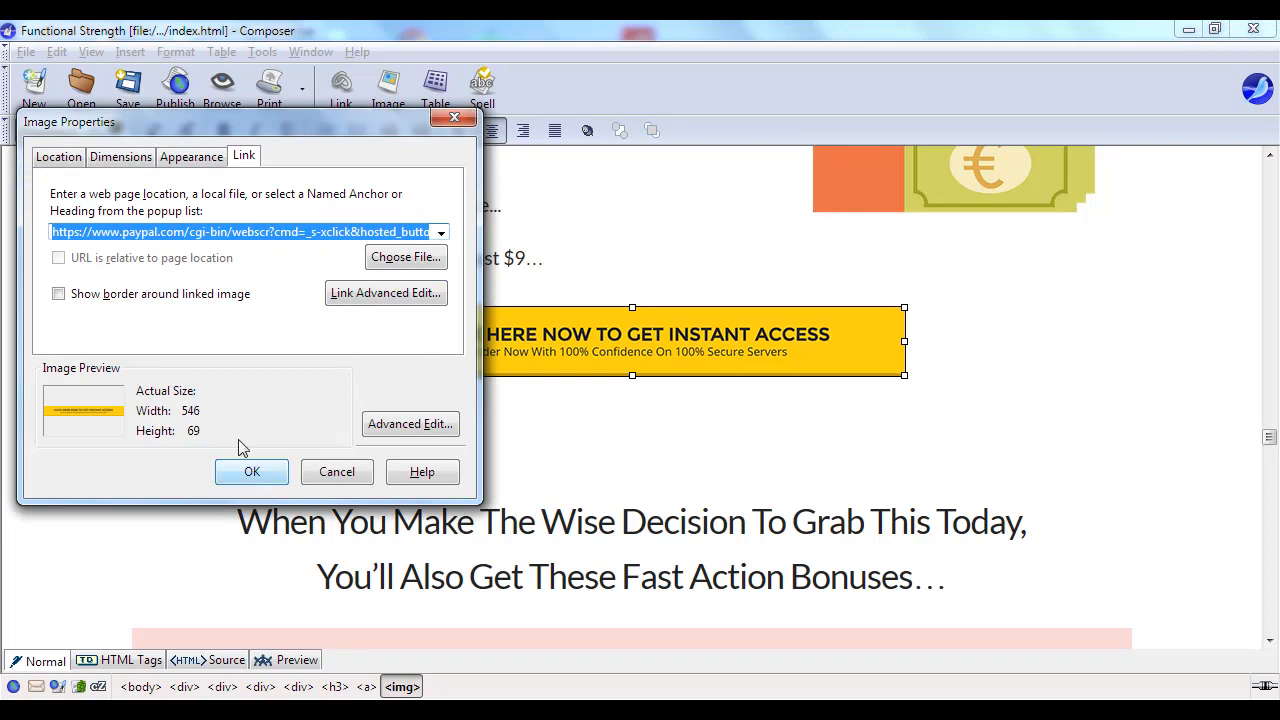
pyautogui.click(62, 160)
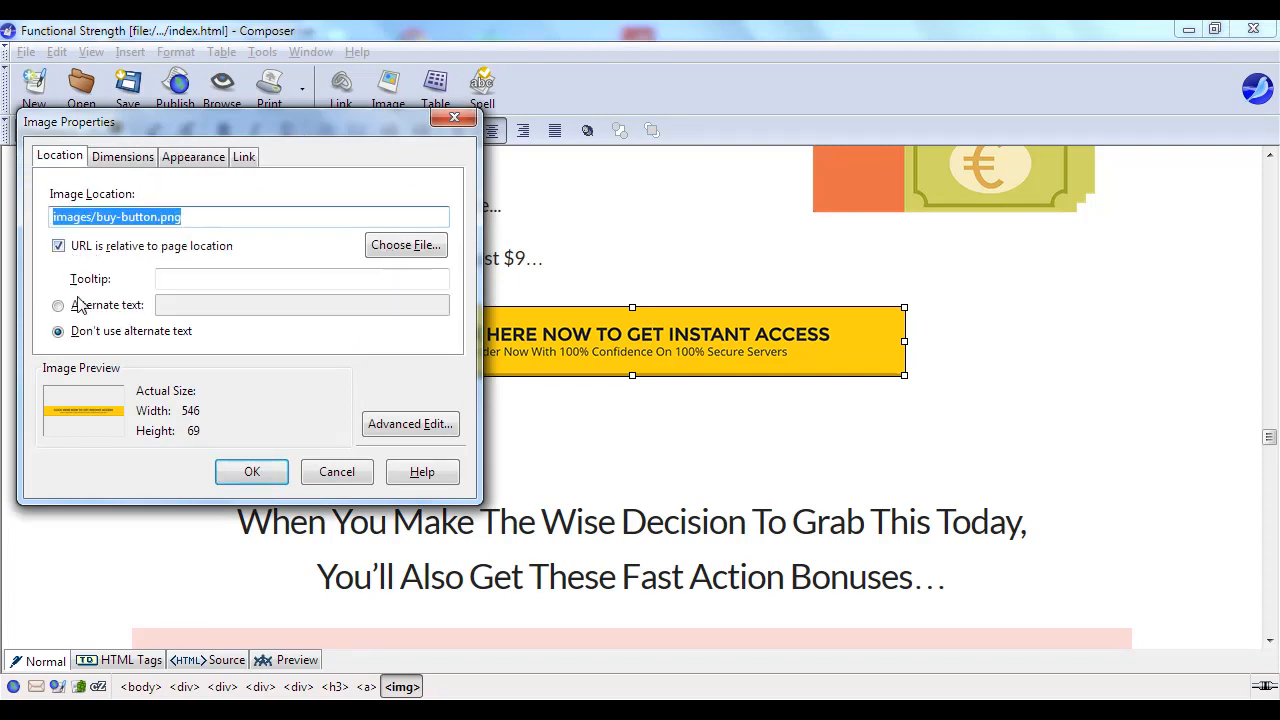
pyautogui.click(256, 473)
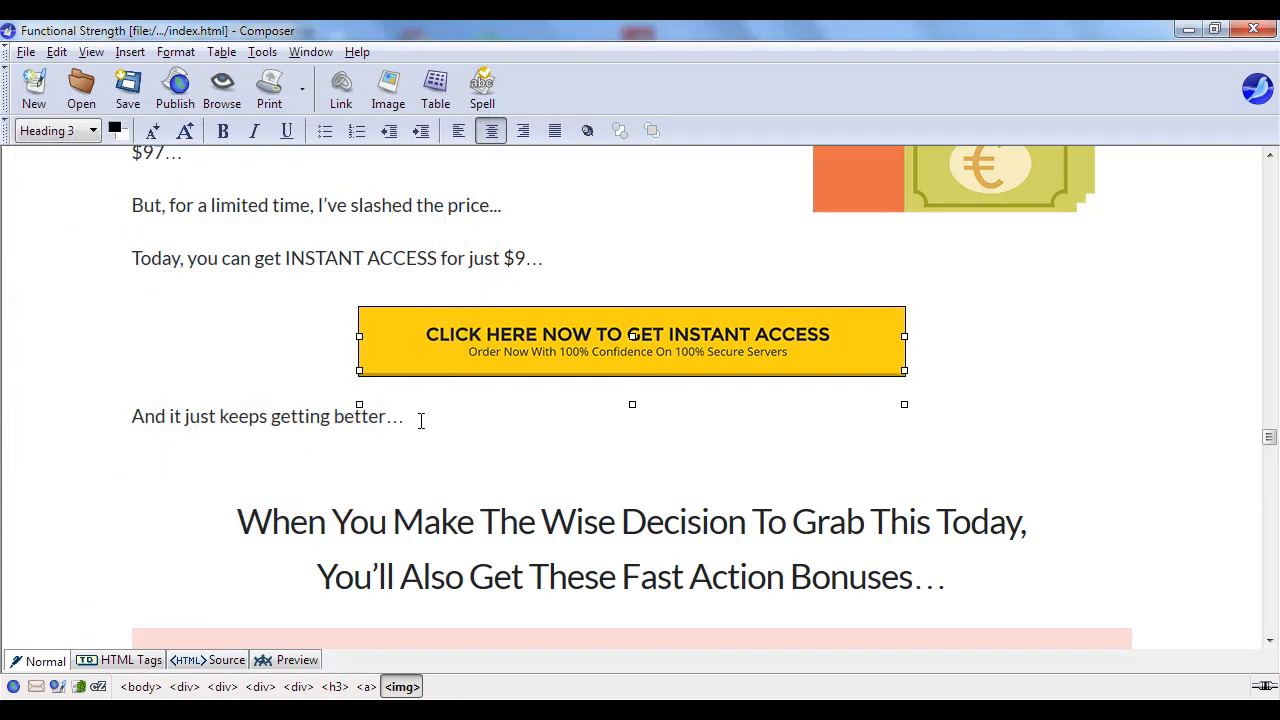
# - Save the Functional Strength sales page
pyautogui.scroll(15, 860, 322)
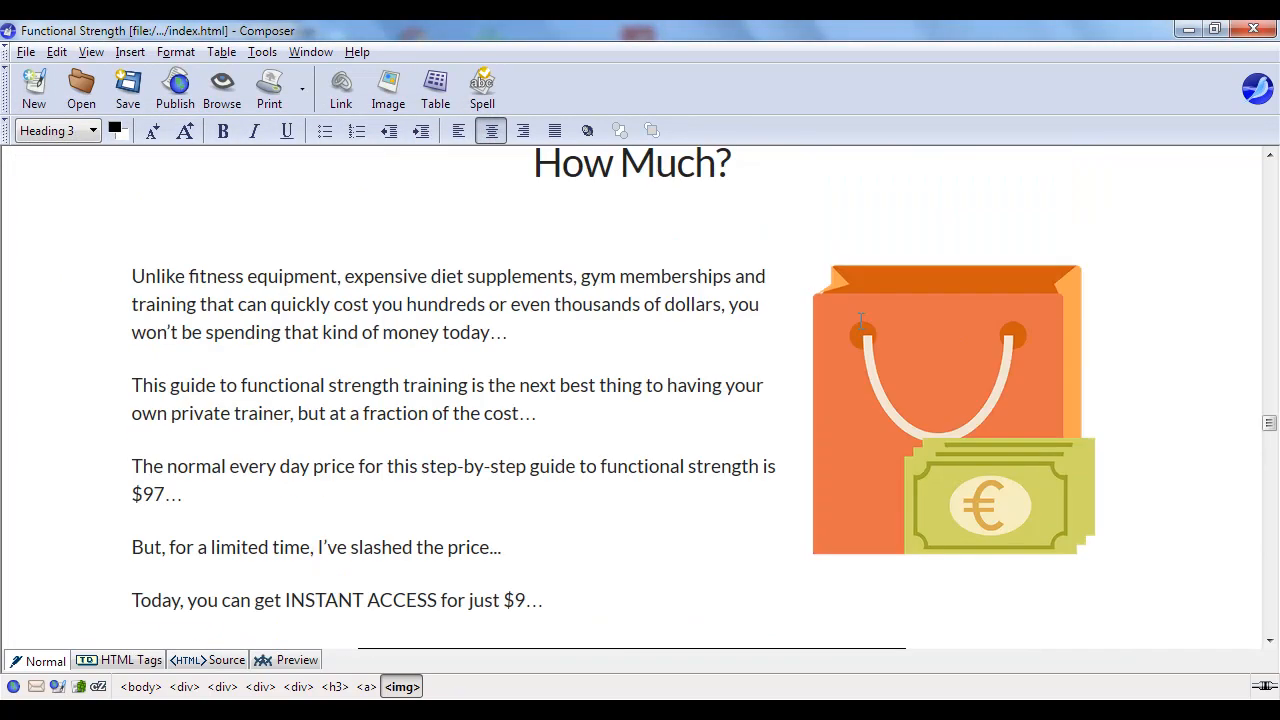
pyautogui.scroll(12, 815, 305)
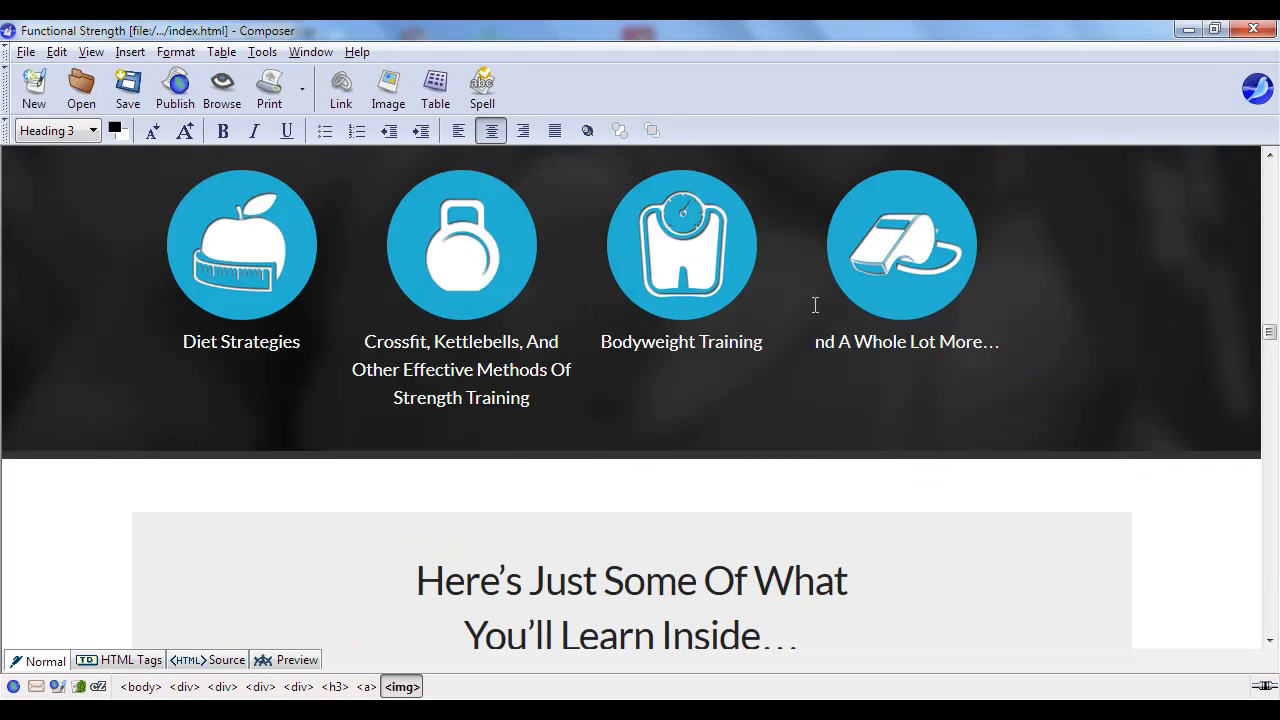
pyautogui.scroll(12, 842, 265)
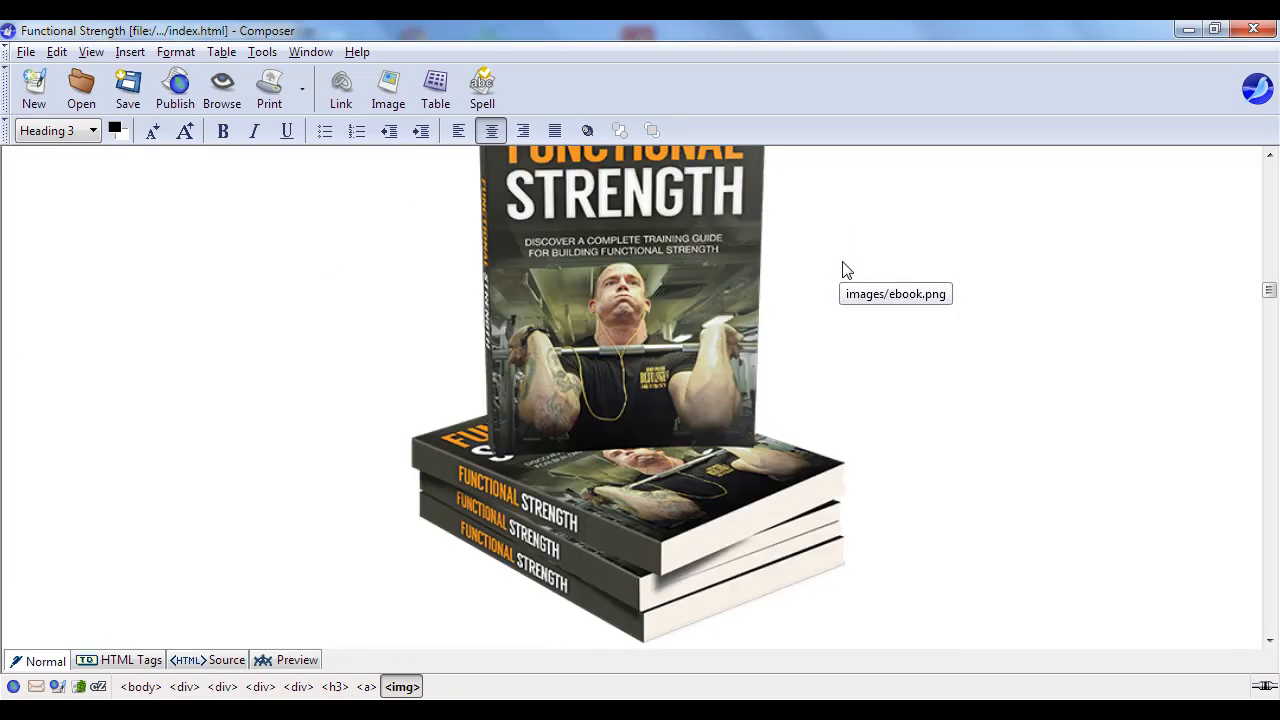
pyautogui.scroll(12, 842, 265)
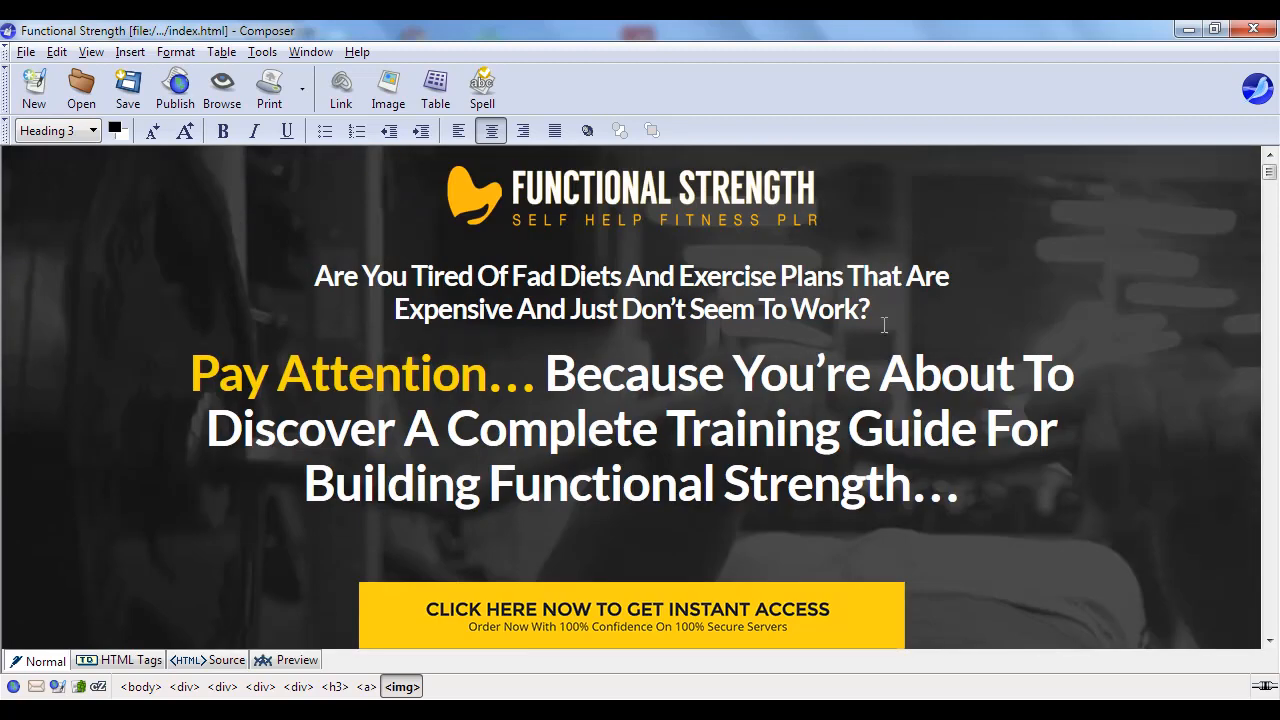
pyautogui.click(134, 98)
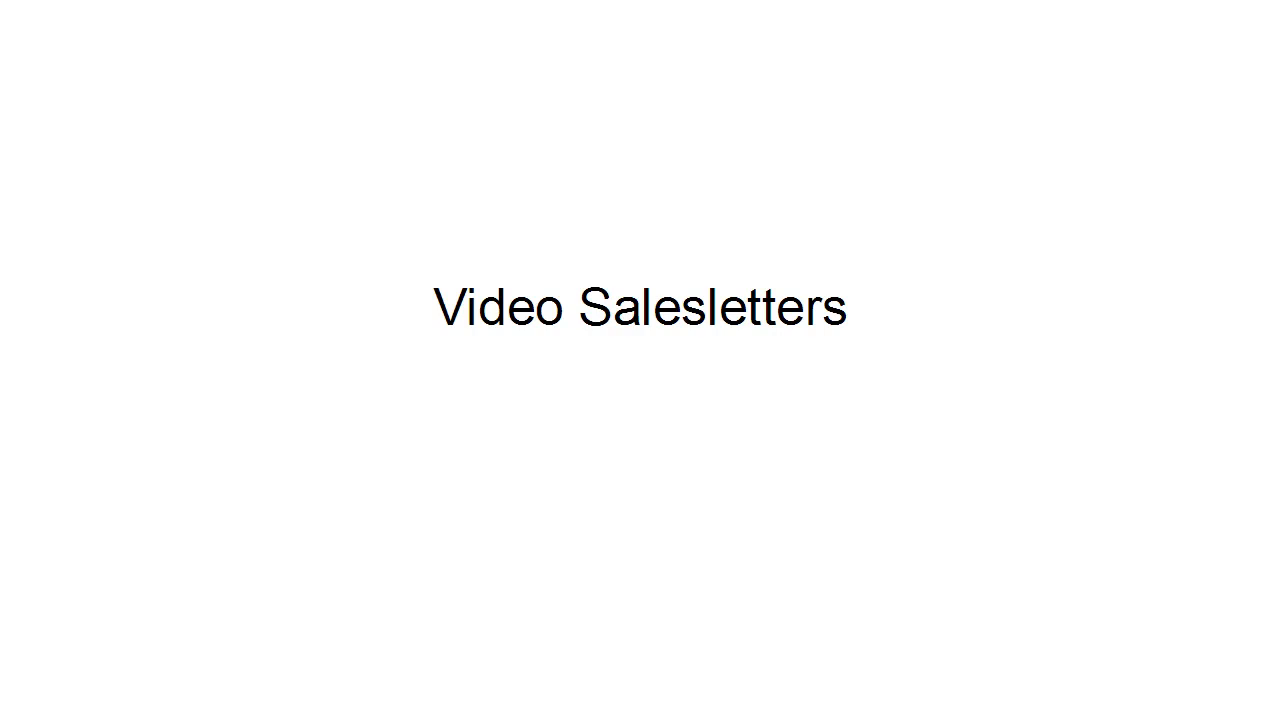
# - Advance the slideshow through the bullets on video sales letter options, including the plain video page
pyautogui.press('Right')
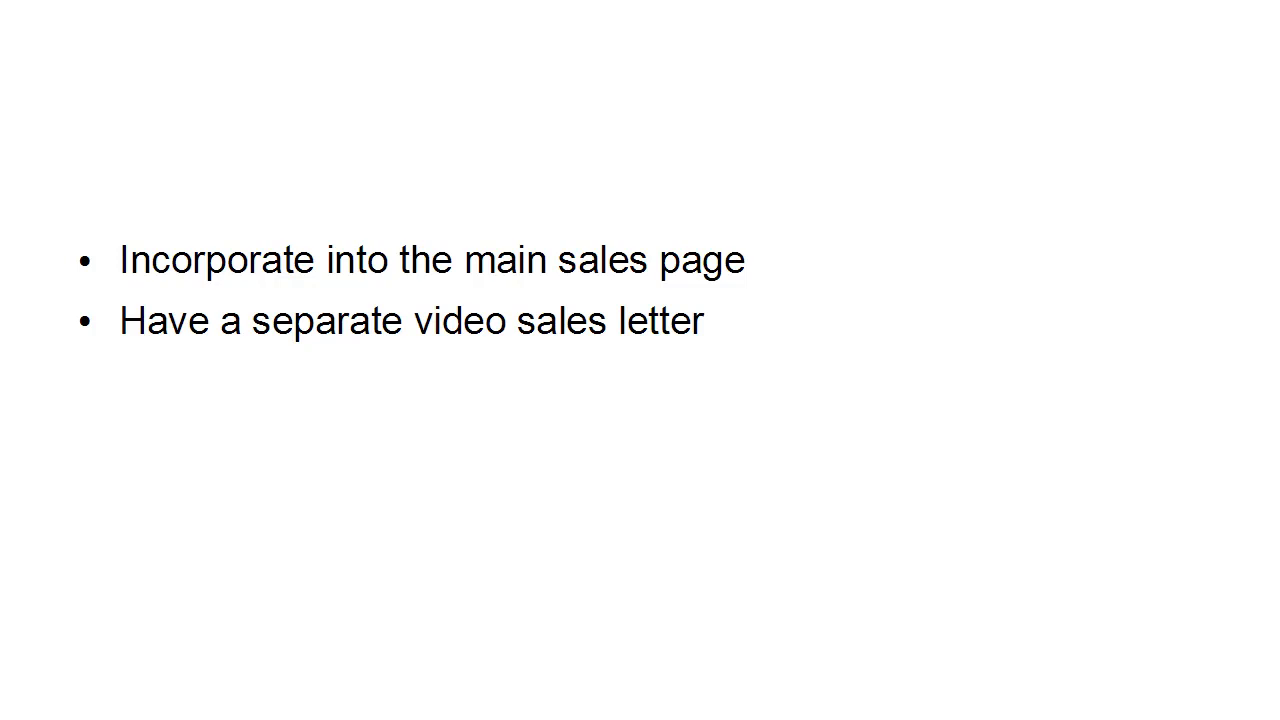
pyautogui.press('Right')
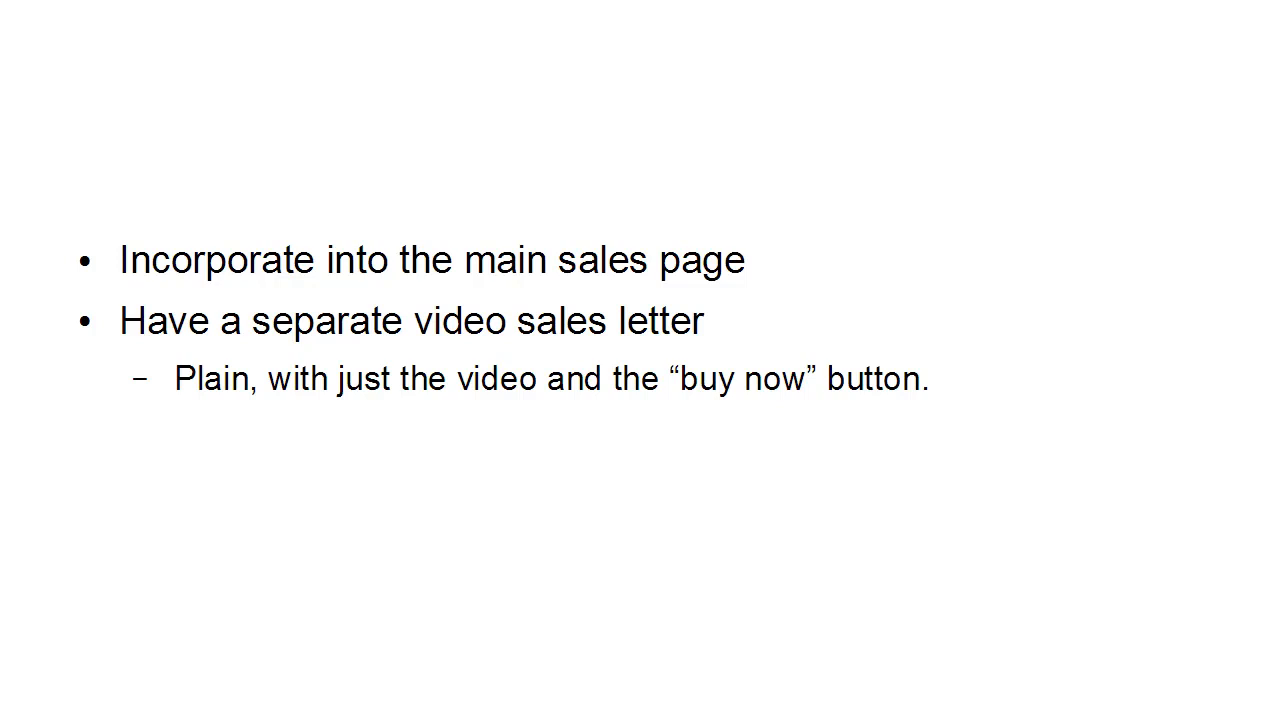
pyautogui.press('Right')
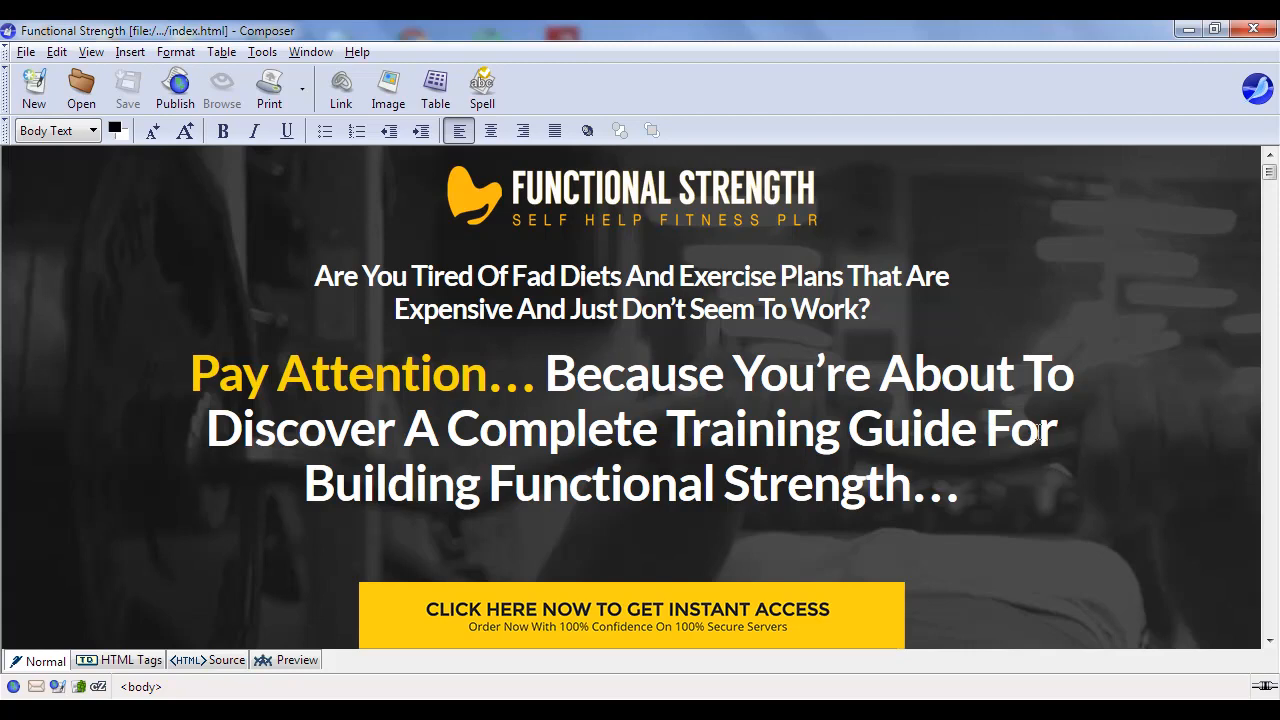
# - Leave the sales page for the Functional Strength Front End Demo Doodle SalesVideo on YouTube in Chrome
pyautogui.scroll(-4, 998, 386)
pyautogui.scroll(3, 998, 384)
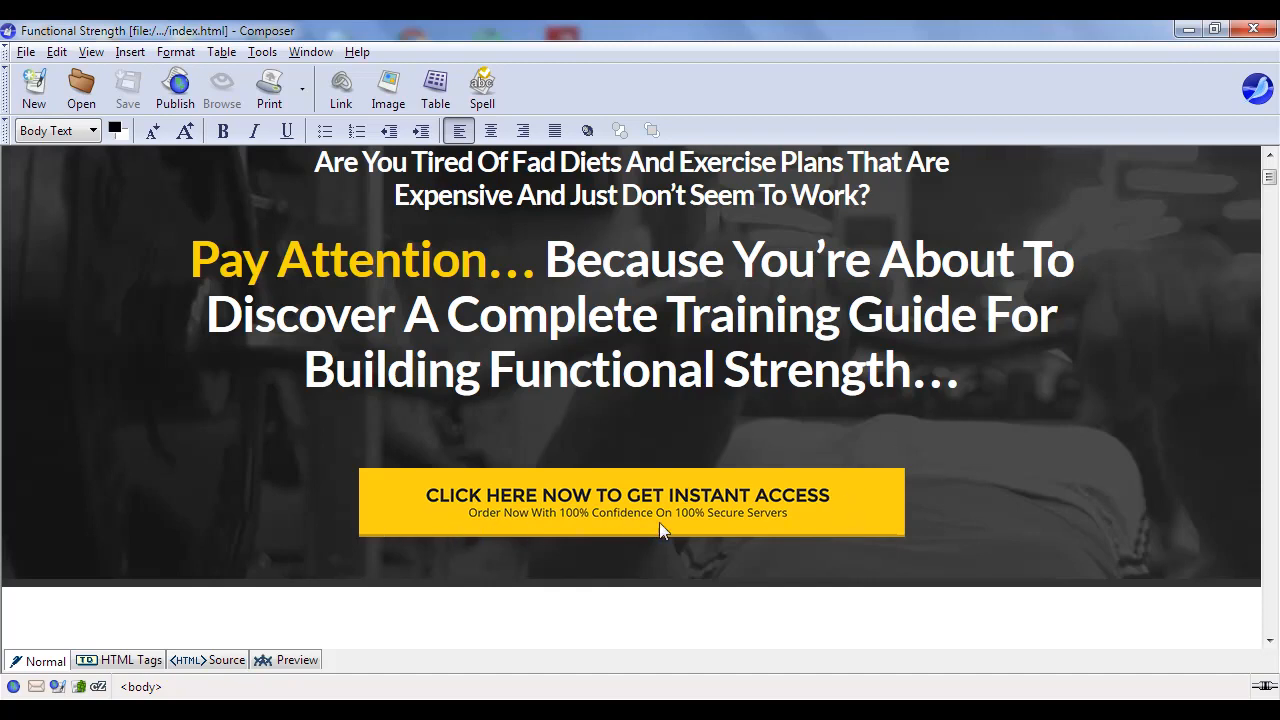
pyautogui.hotkey('alt', 'Tab')
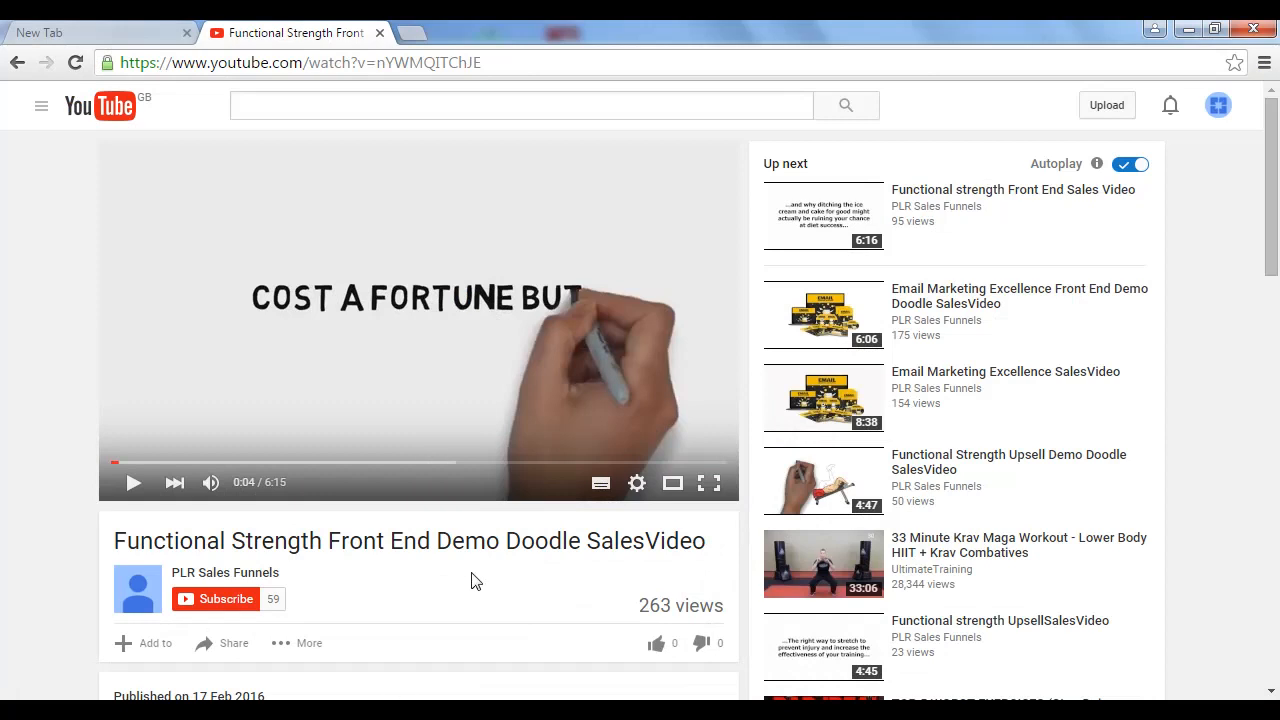
# - Copy the SalesVideo's iframe embed code from YouTube's Share > Embed panel, then return to Composer
pyautogui.scroll(-2, 476, 570)
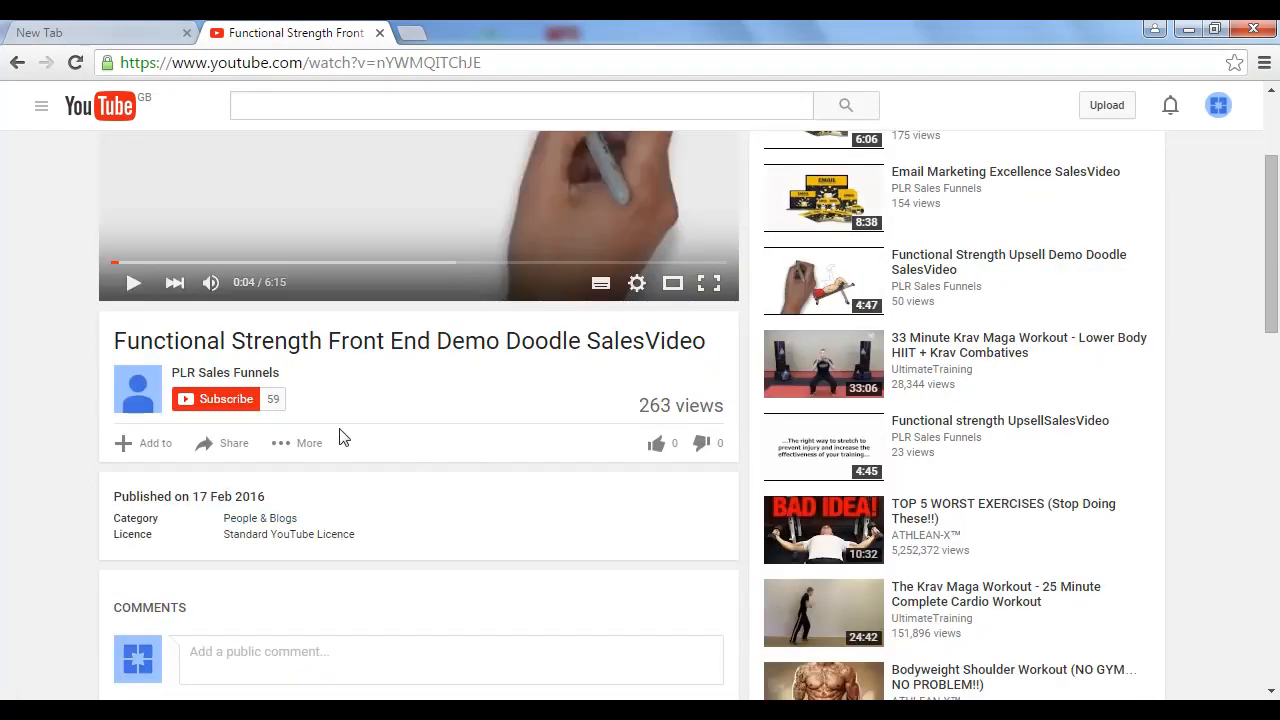
pyautogui.click(232, 450)
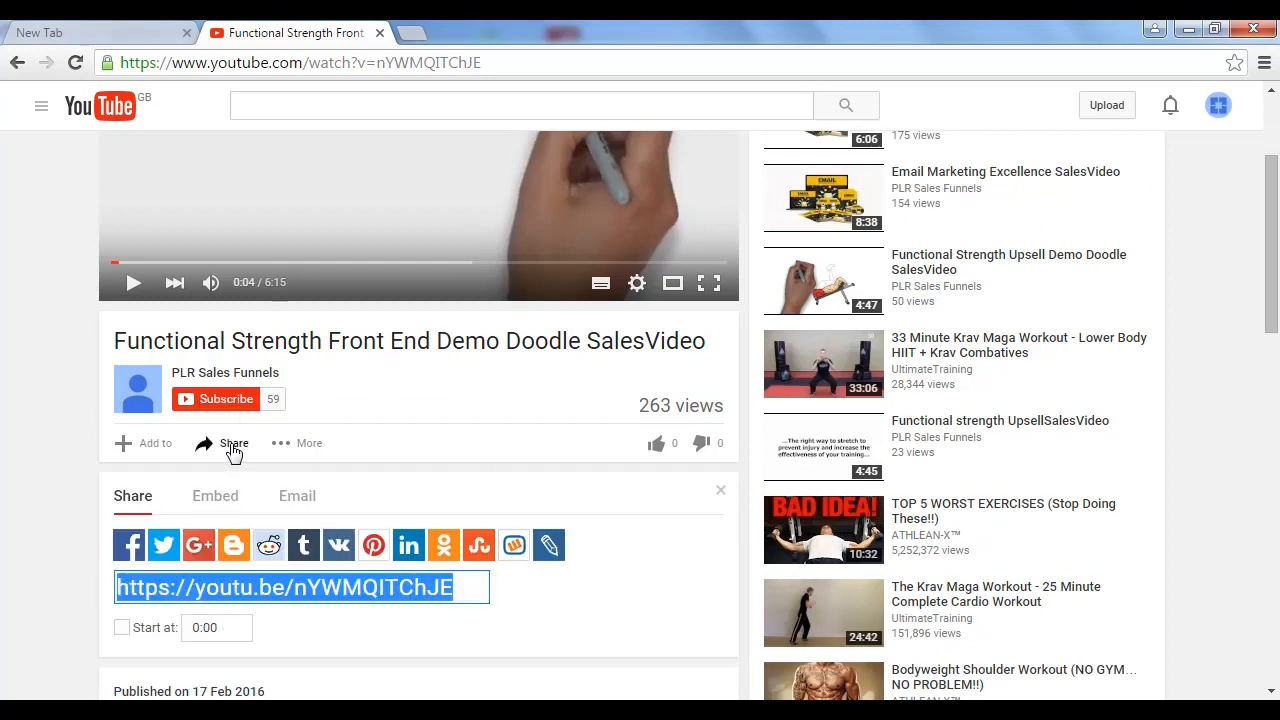
pyautogui.click(222, 503)
pyautogui.hotkey('ctrl', 'c')
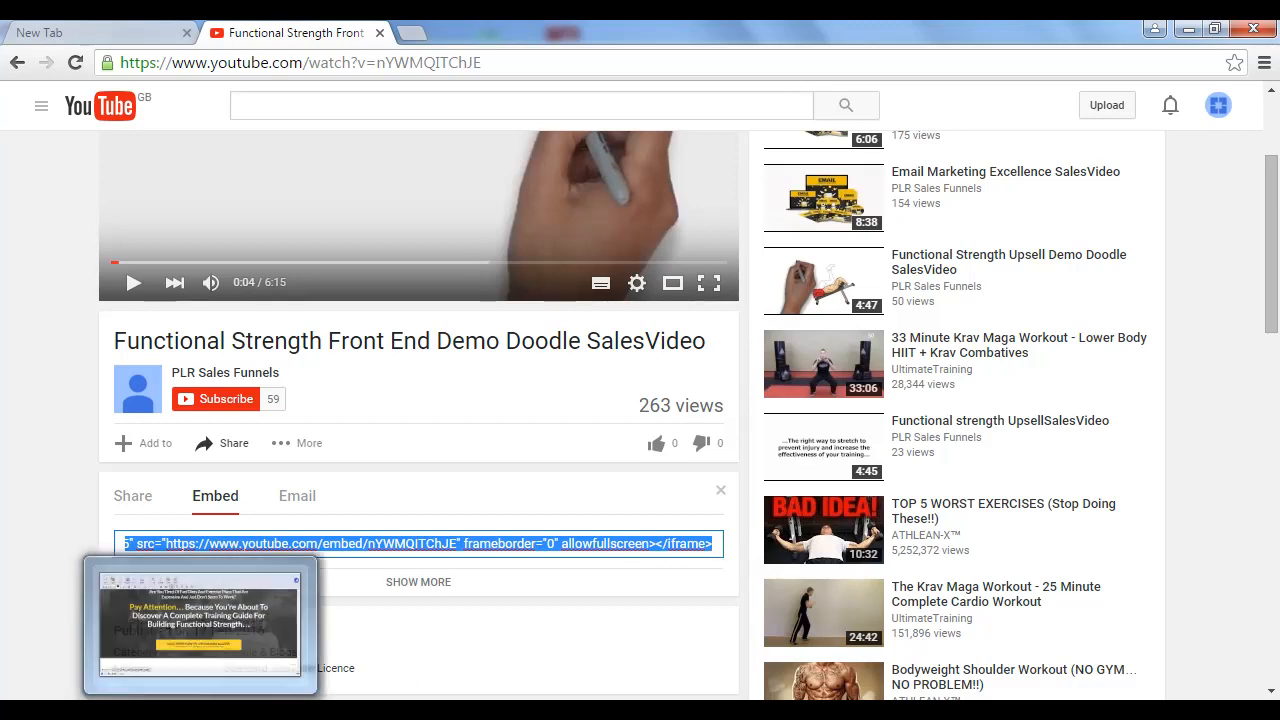
pyautogui.click(201, 710)
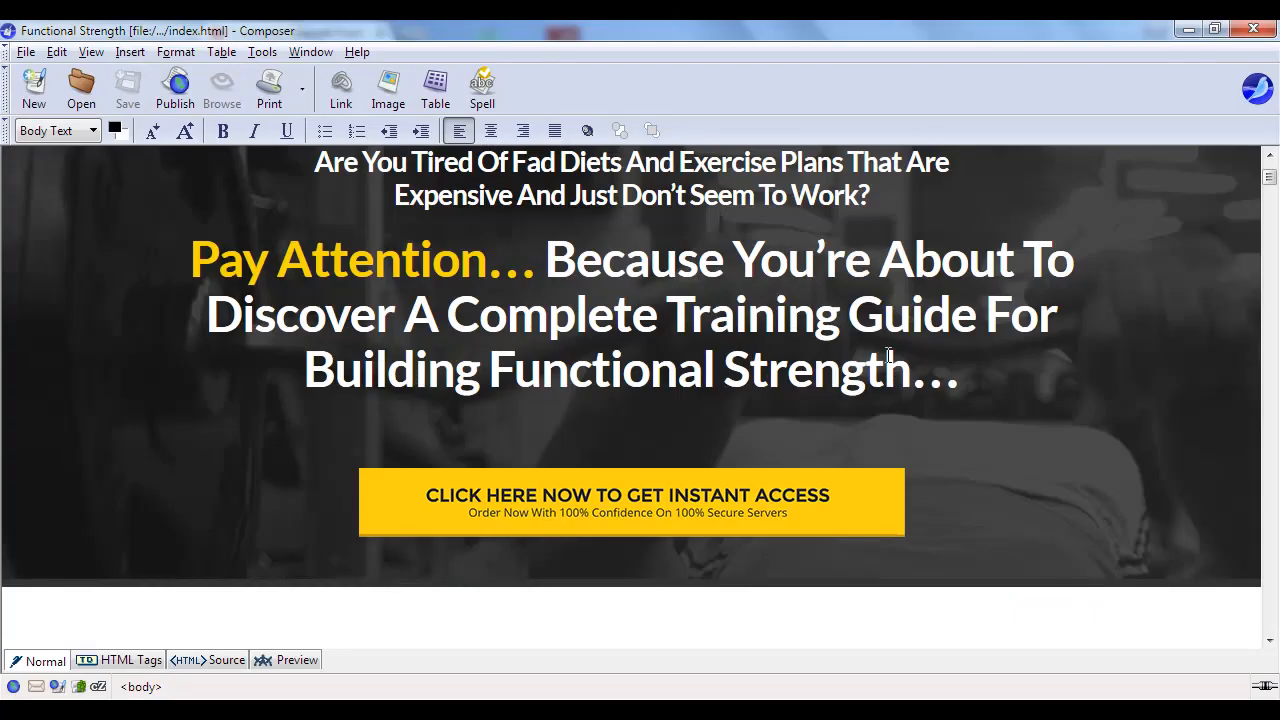
# - Insert the pasted YouTube iframe, preceded by <br>, as HTML after the Building Functional Strength headline
pyautogui.click(955, 385)
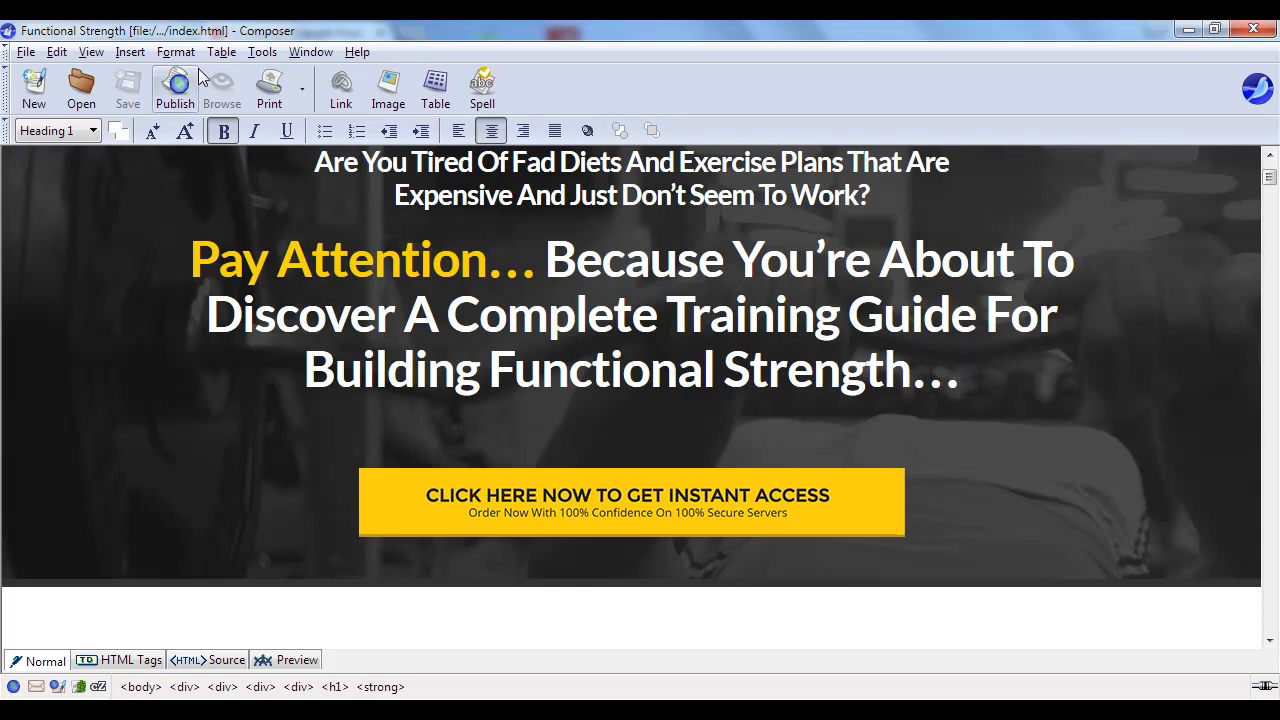
pyautogui.click(130, 52)
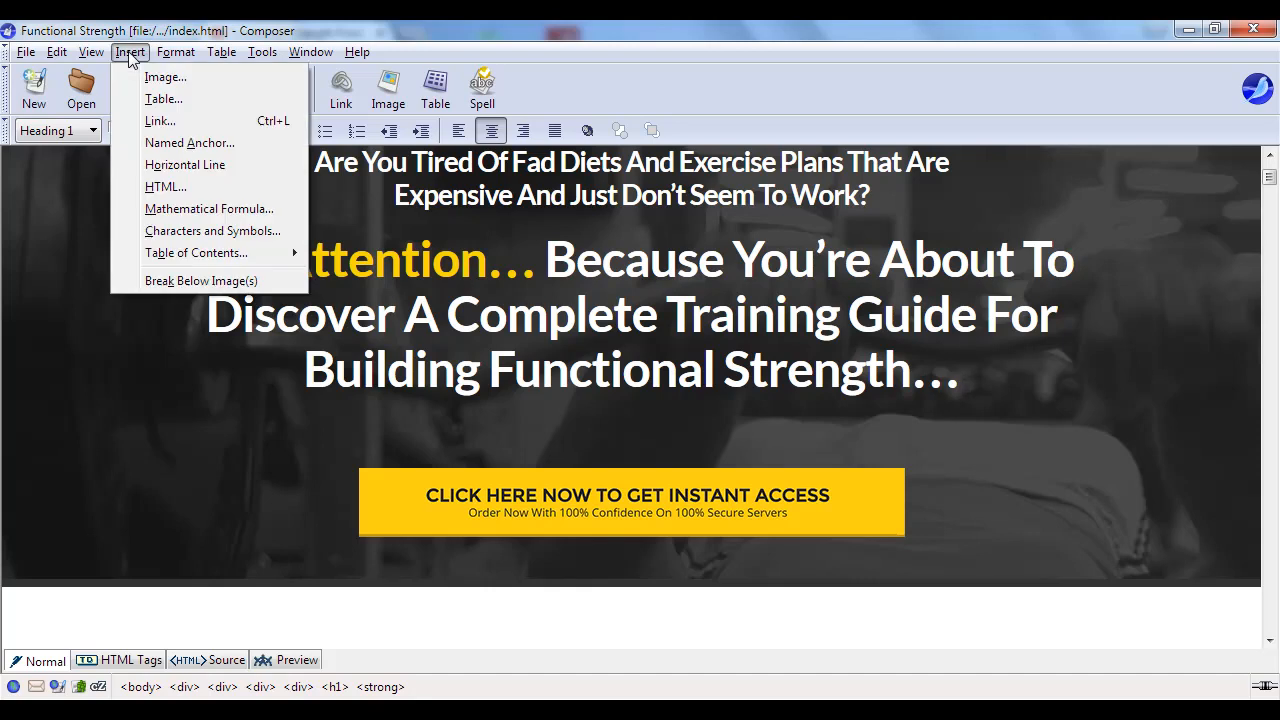
pyautogui.click(160, 186)
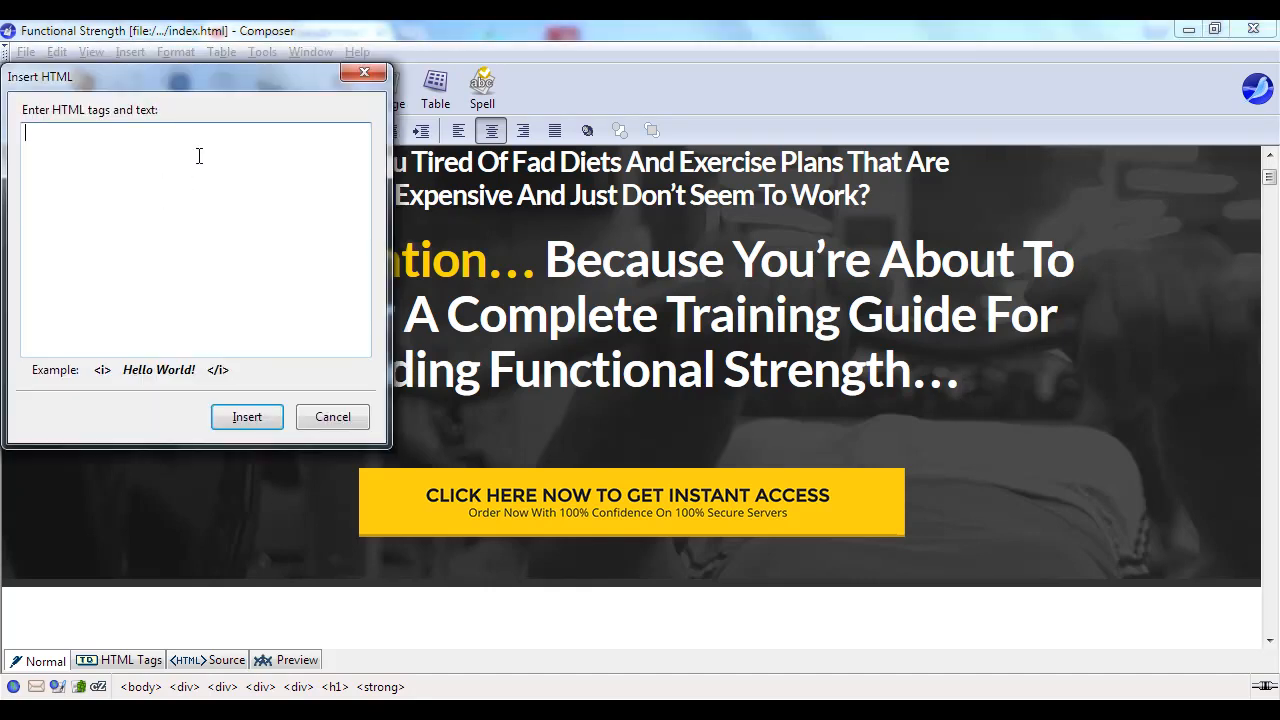
pyautogui.hotkey('ctrl', 'v')
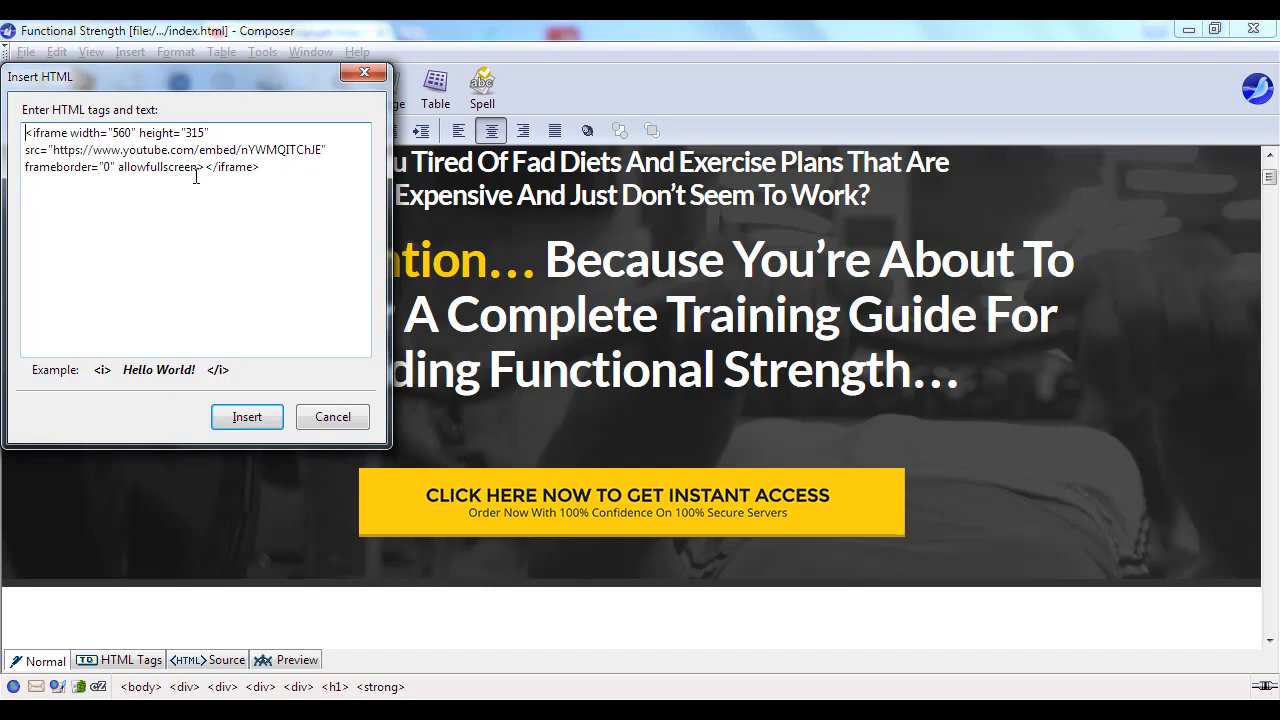
pyautogui.write('<br>')
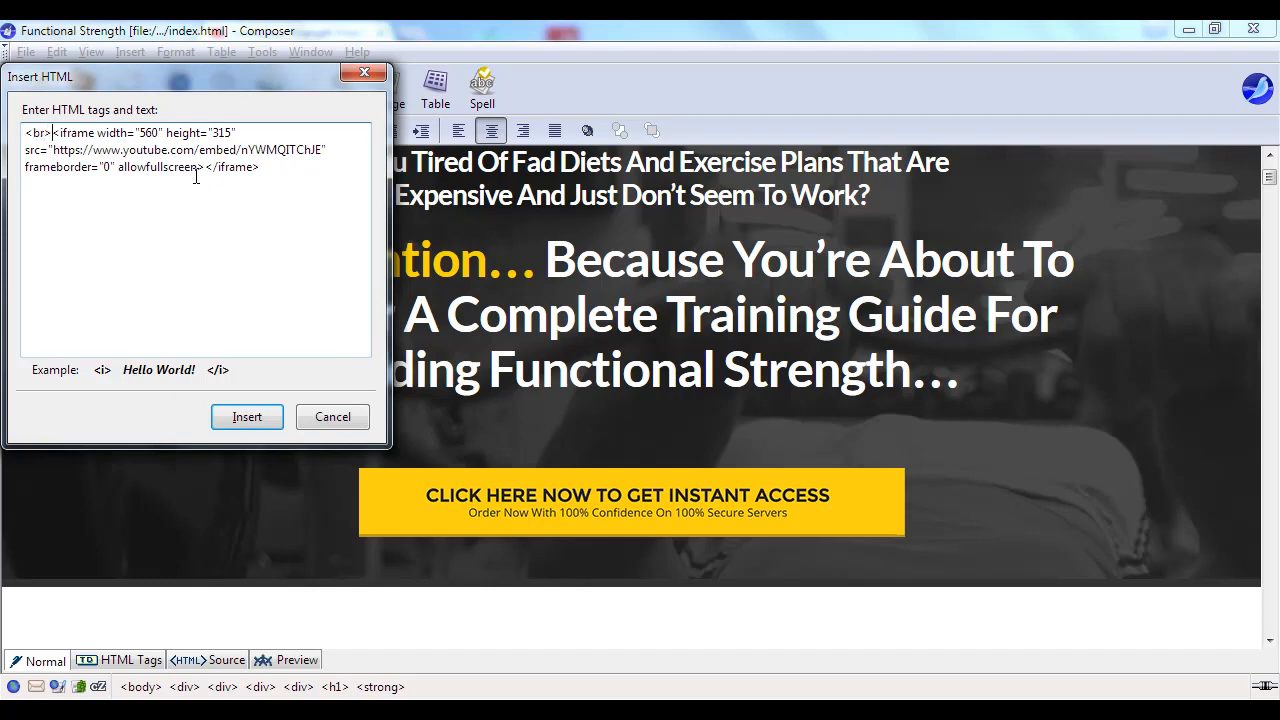
pyautogui.click(244, 417)
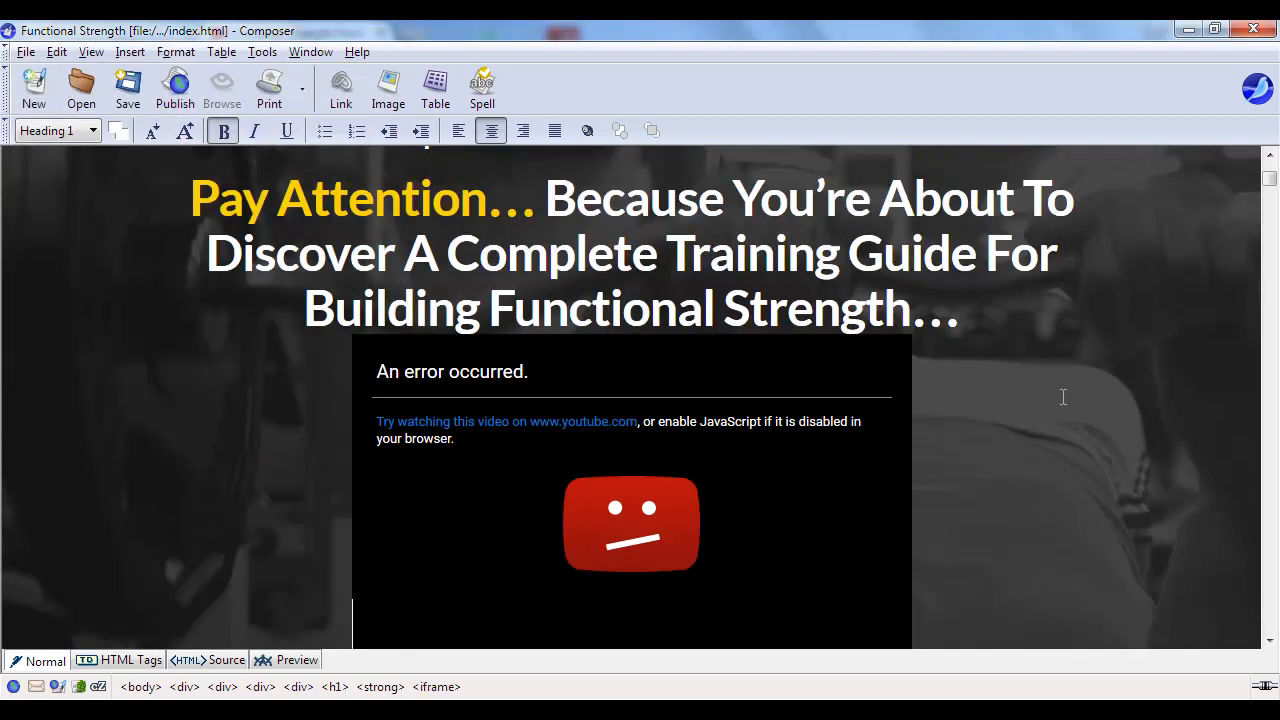
pyautogui.scroll(-2, 762, 378)
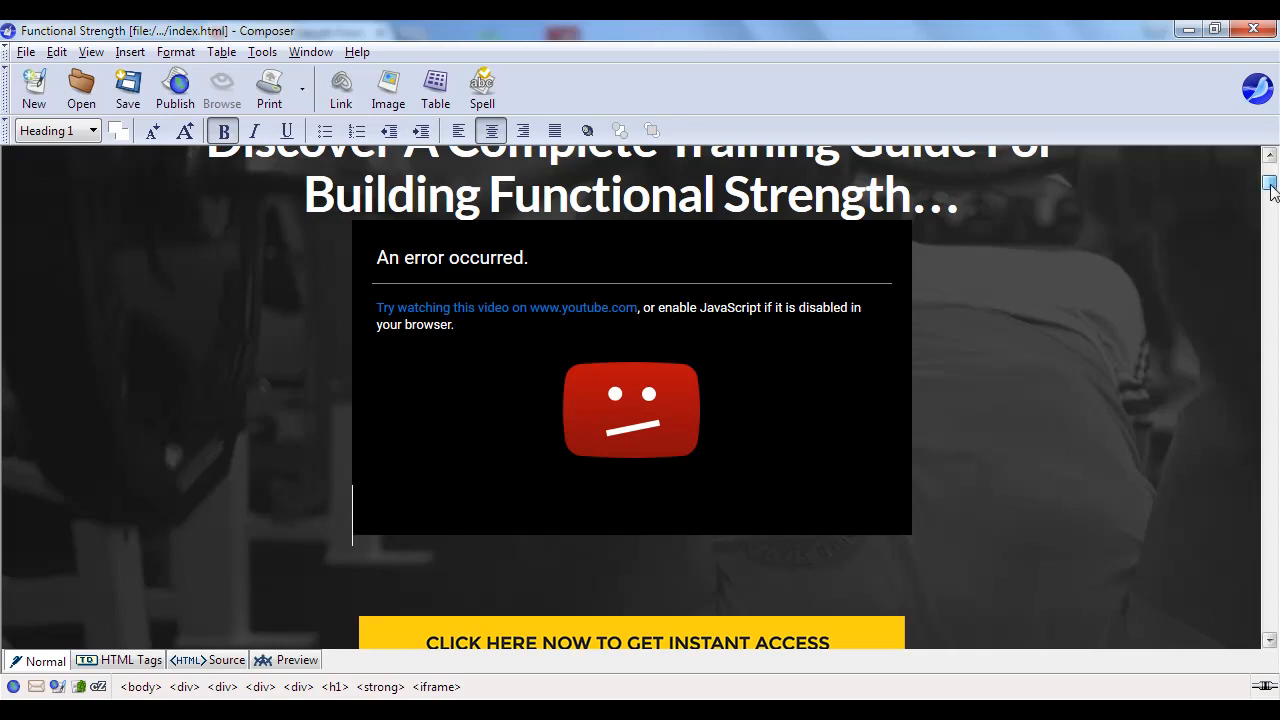
pyautogui.scroll(5, 1270, 178)
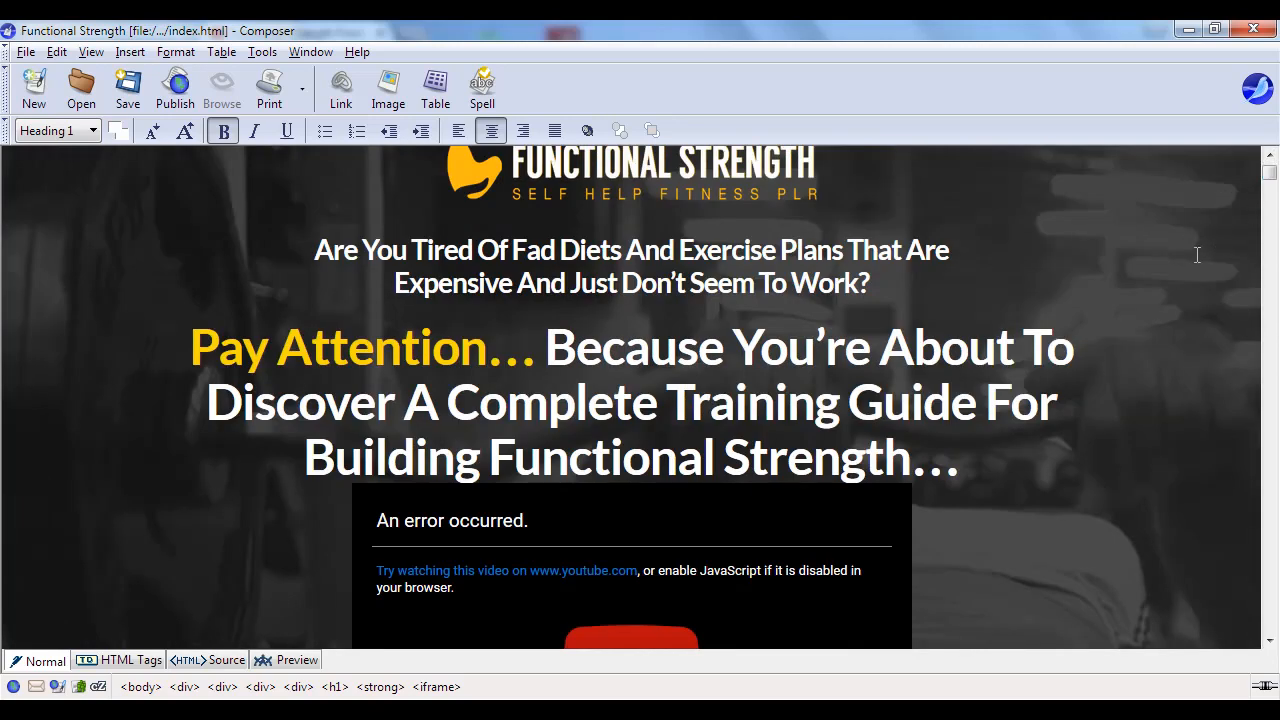
pyautogui.scroll(-4, 1197, 255)
pyautogui.scroll(4, 1197, 255)
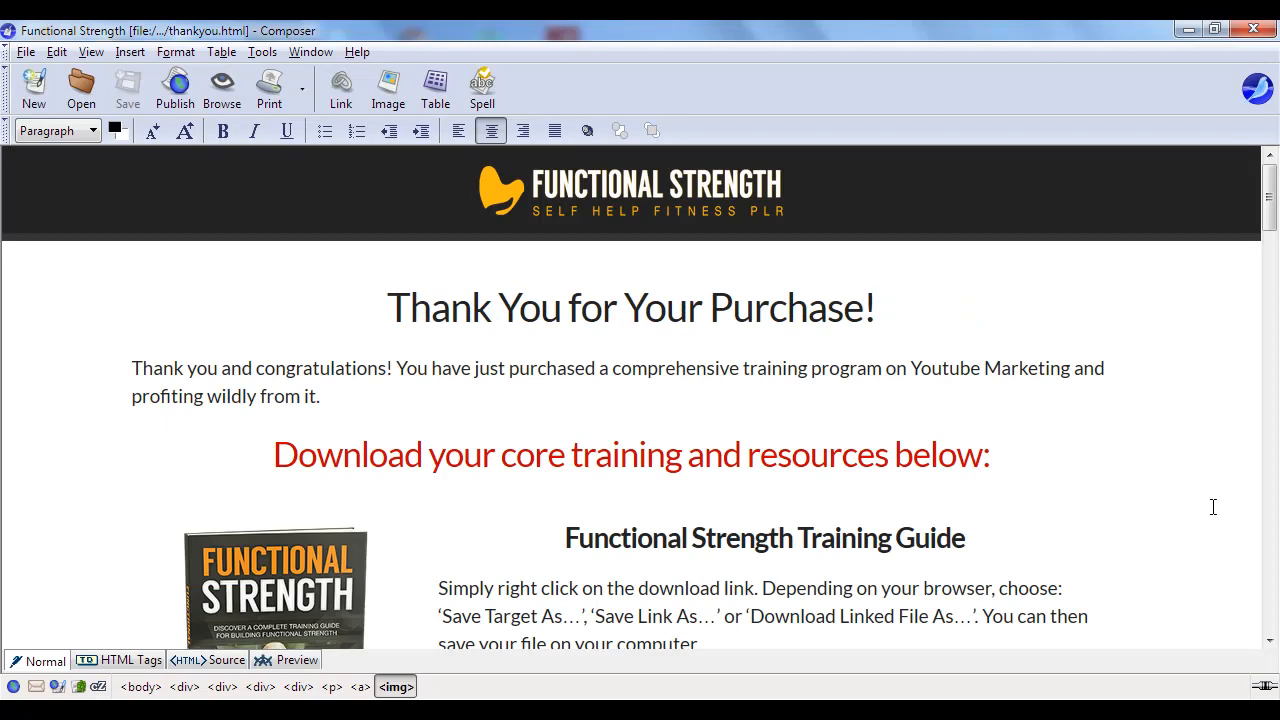
# - Scroll through the thank-you page's Training Guide, Mindmap and Infographic sections and select the Training Guide download button
pyautogui.scroll(-2, 1190, 480)
pyautogui.scroll(-2, 1160, 442)
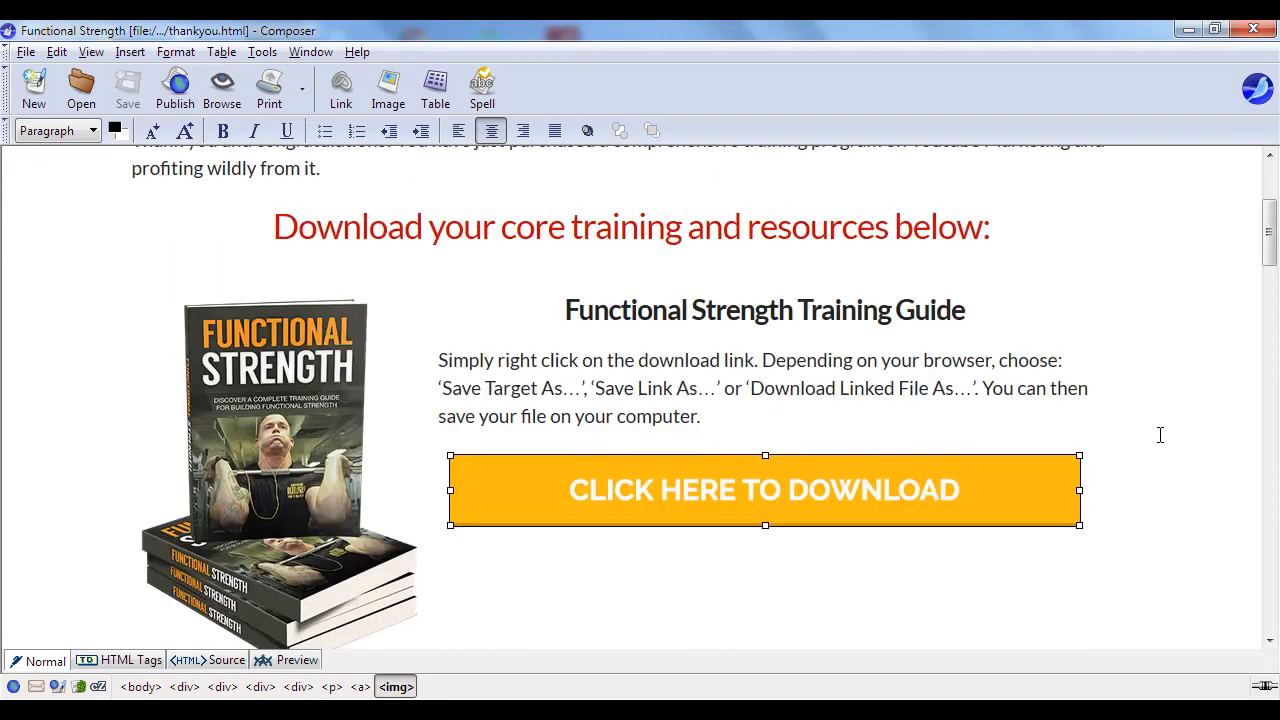
pyautogui.click(1147, 352)
pyautogui.scroll(-15, 1147, 355)
pyautogui.scroll(-4, 1147, 360)
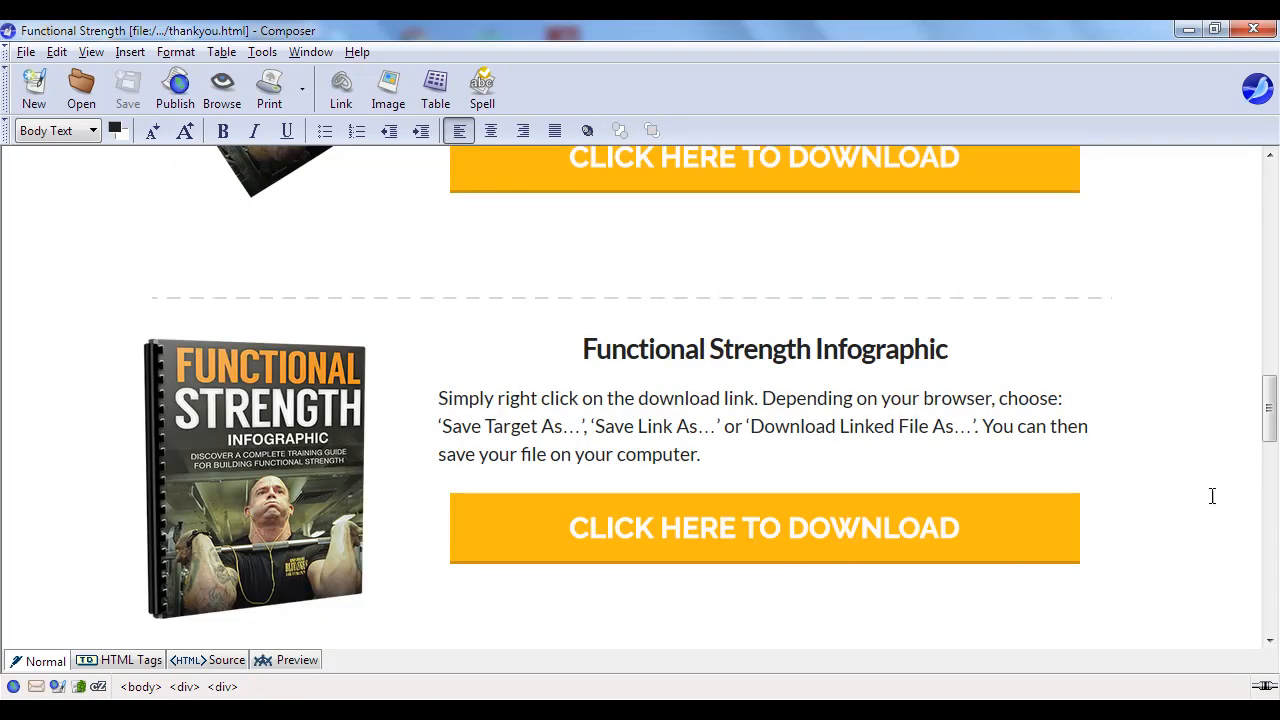
pyautogui.scroll(4, 1237, 527)
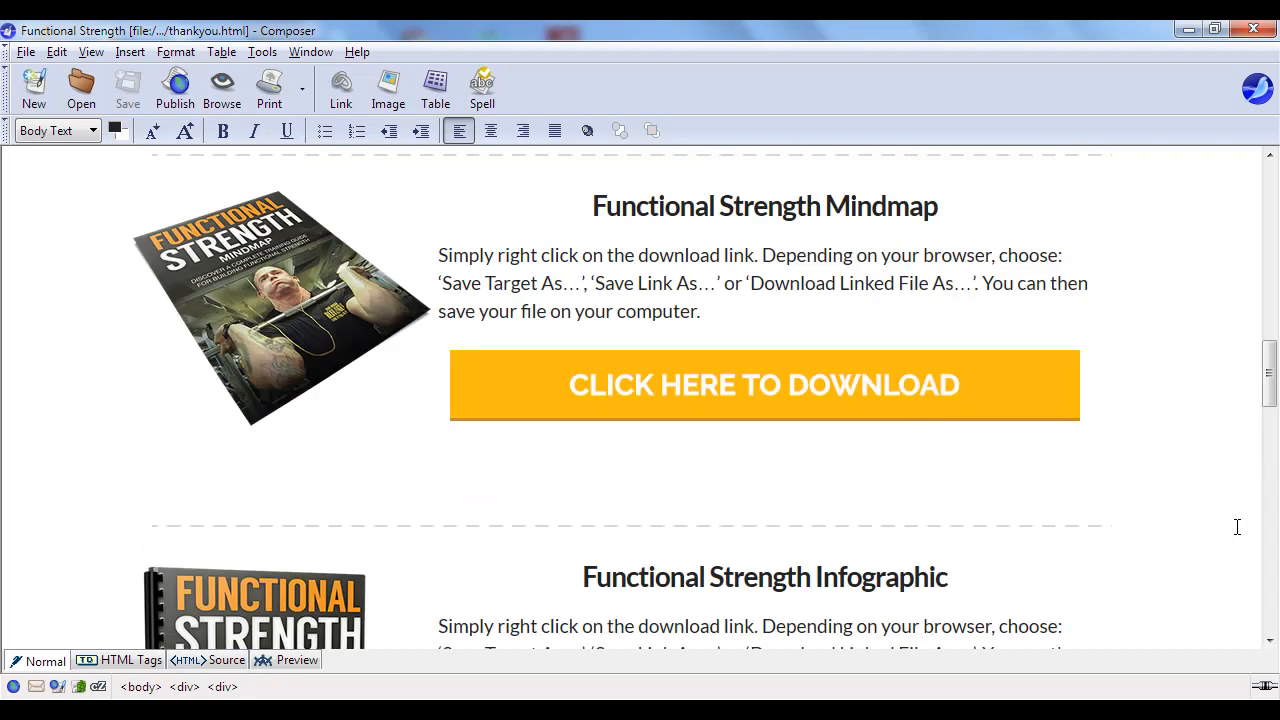
pyautogui.scroll(18, 1237, 527)
pyautogui.scroll(-3, 1237, 527)
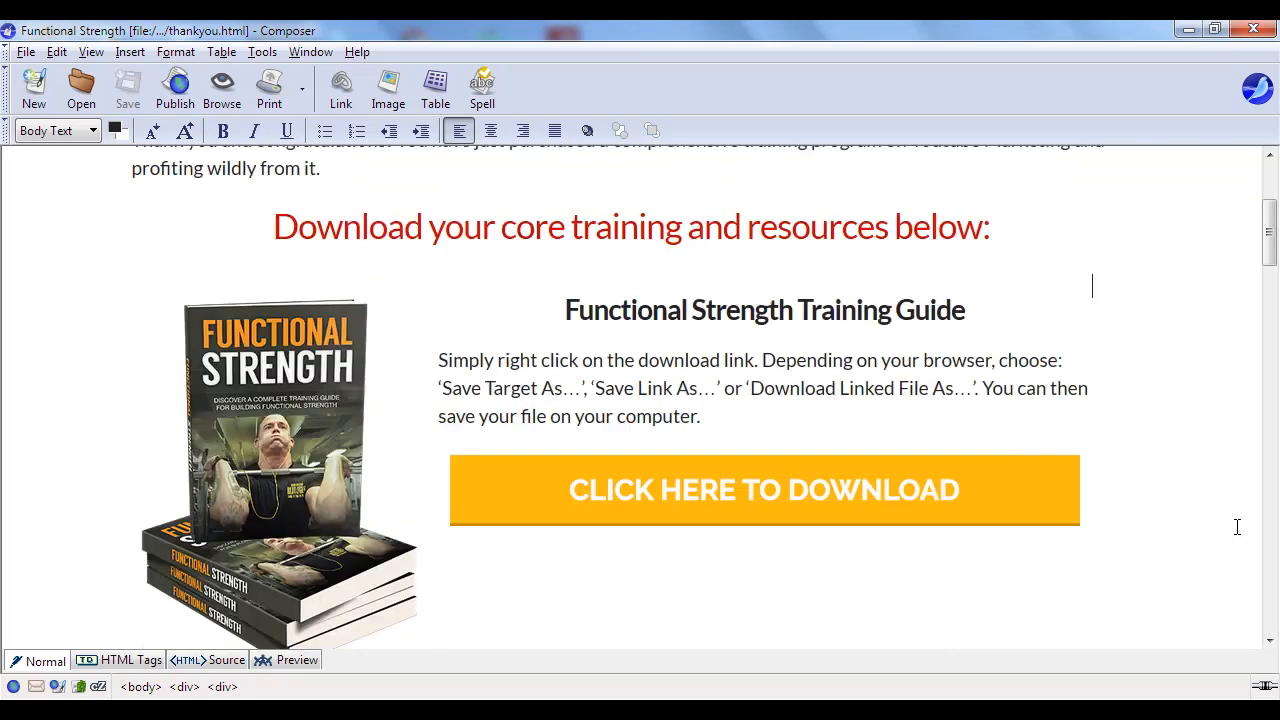
pyautogui.click(723, 509)
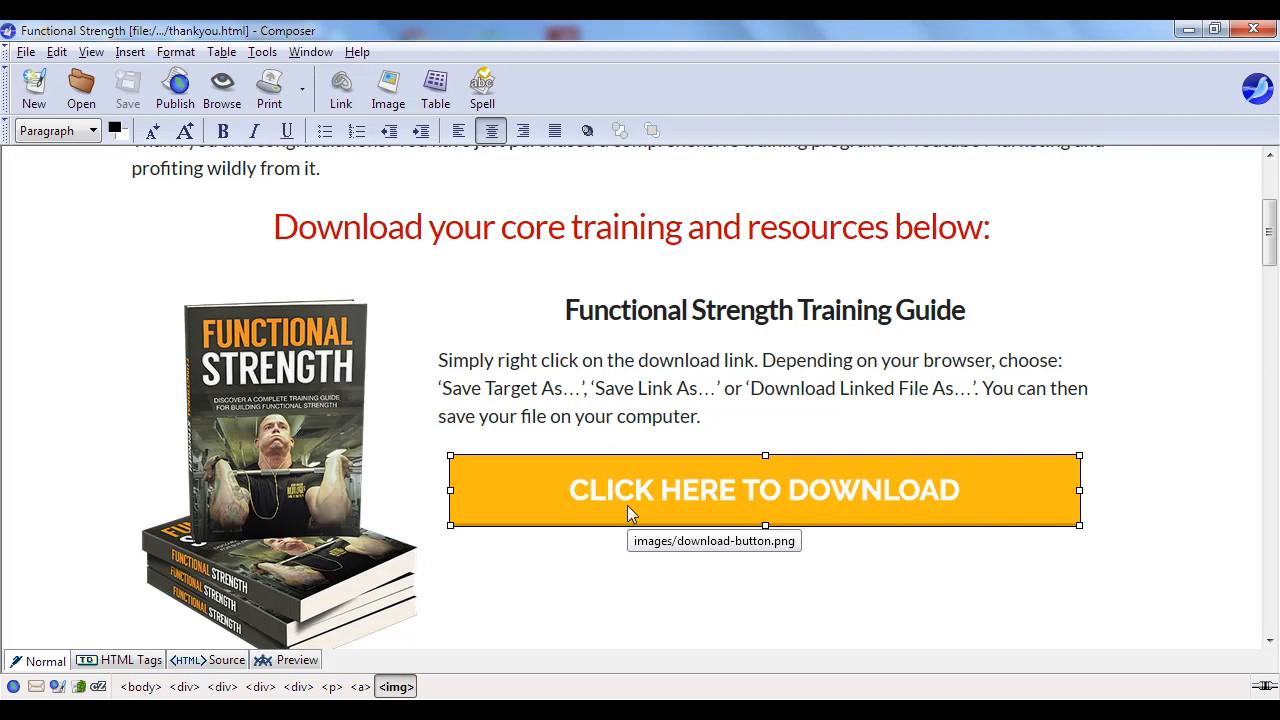
pyautogui.click(340, 90)
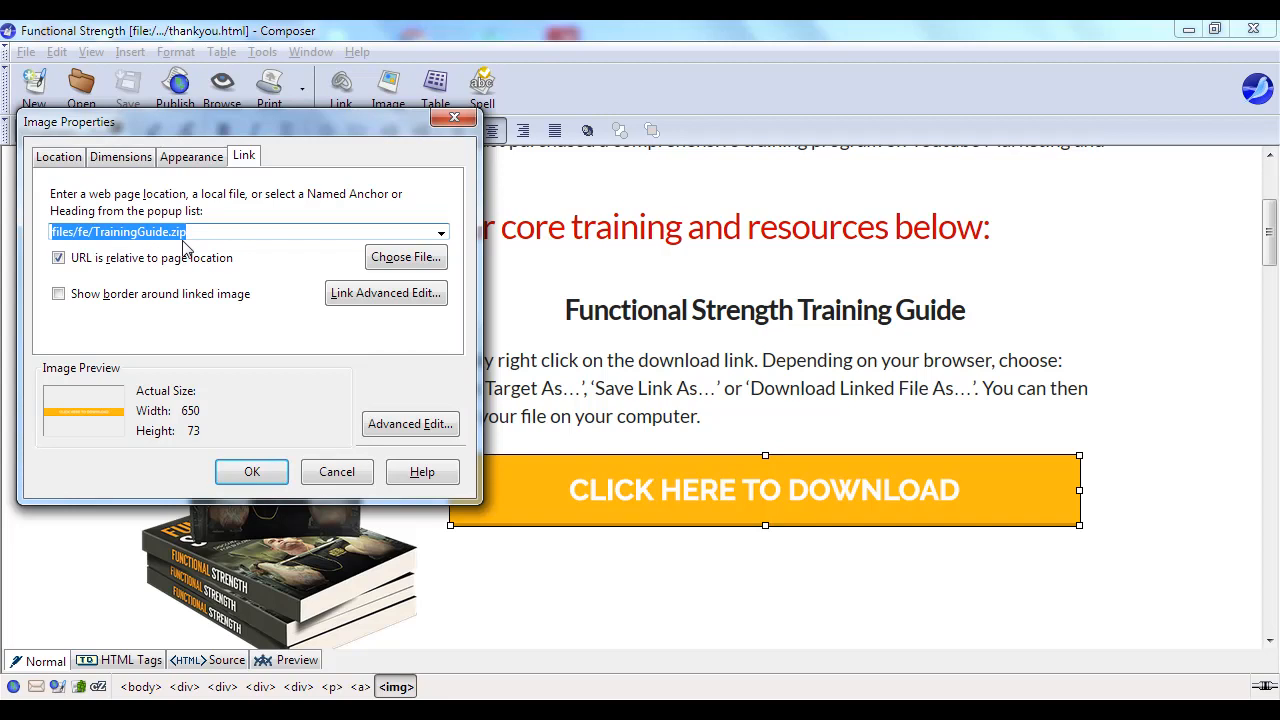
pyautogui.click(345, 476)
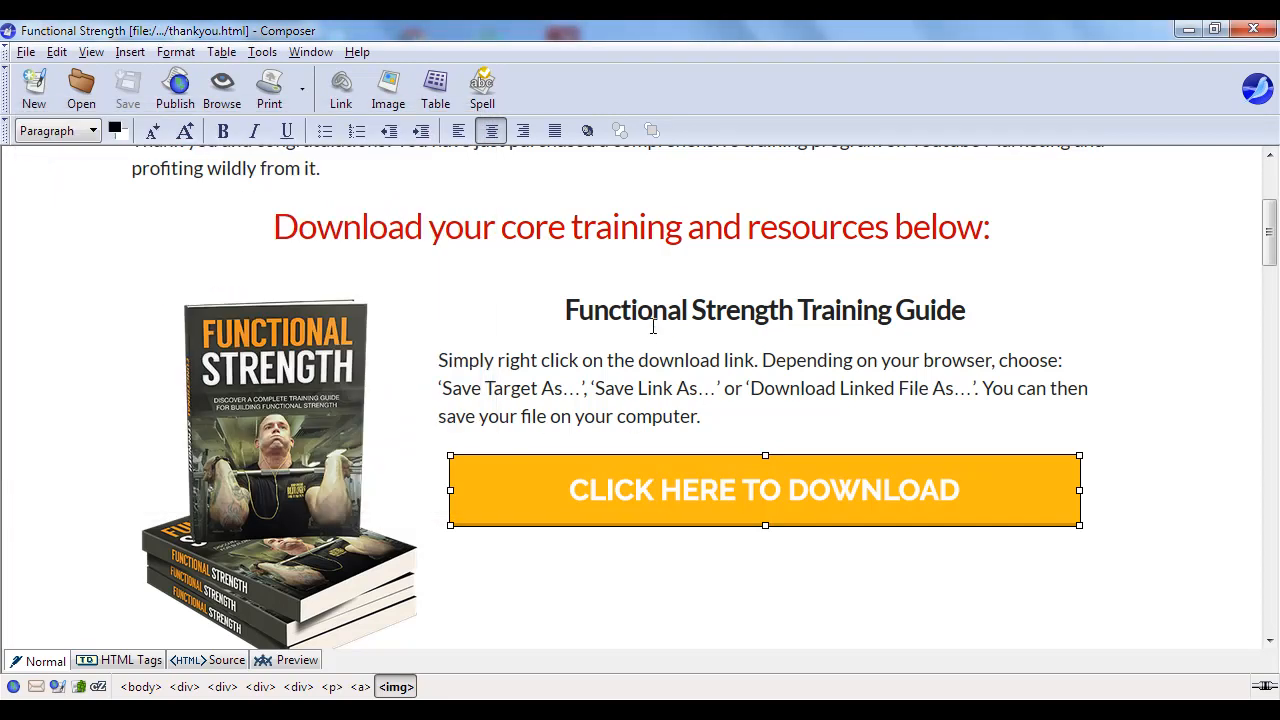
pyautogui.scroll(-5, 663, 334)
pyautogui.scroll(-10, 682, 314)
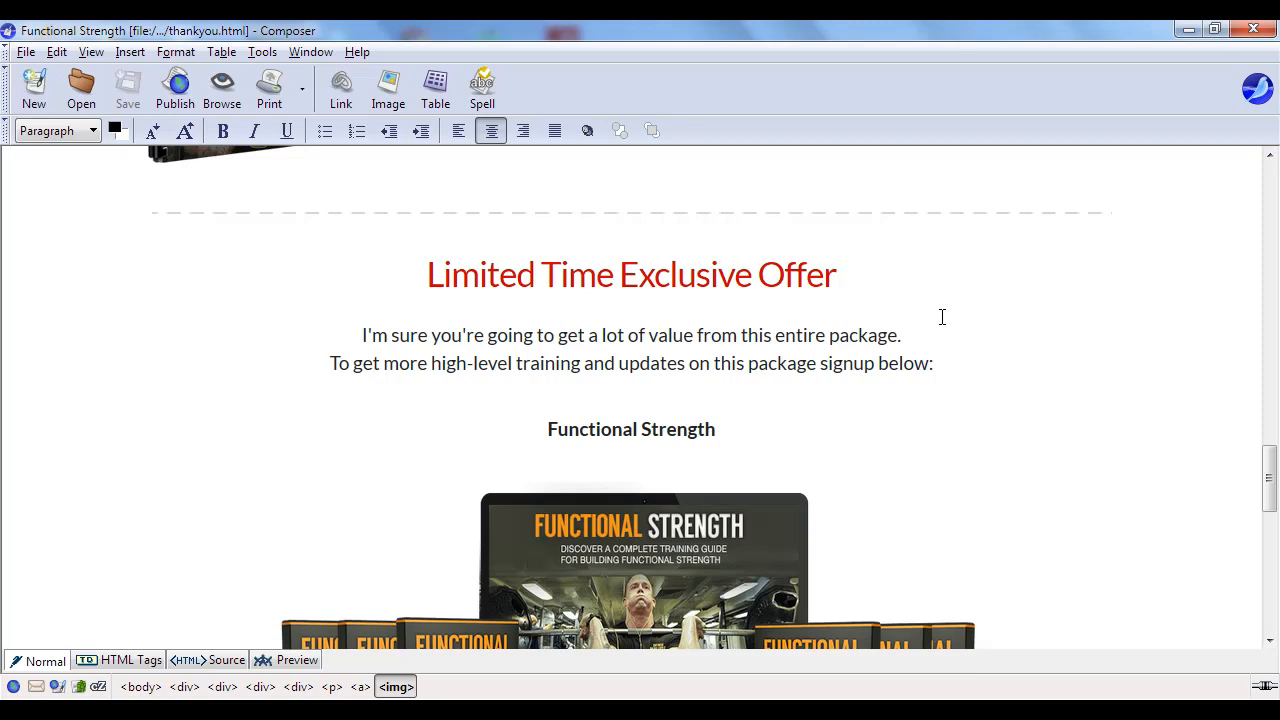
pyautogui.scroll(-4, 886, 366)
pyautogui.scroll(2, 896, 372)
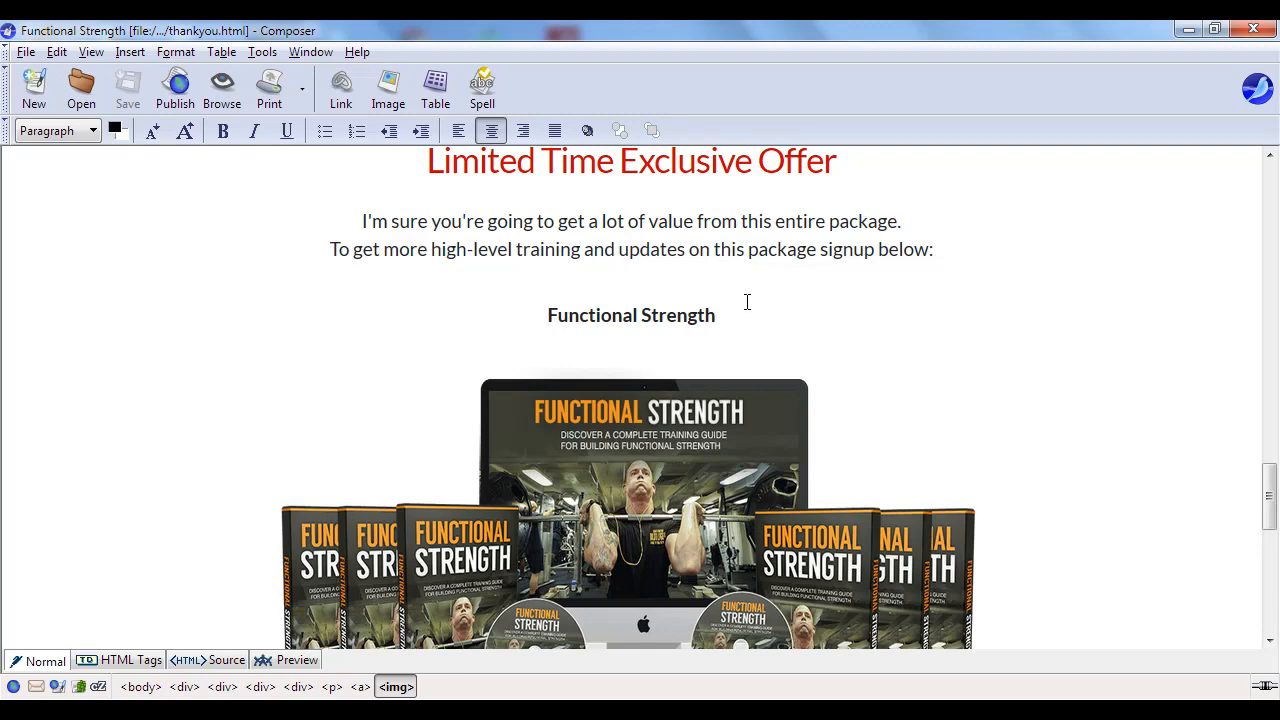
pyautogui.scroll(-10, 746, 302)
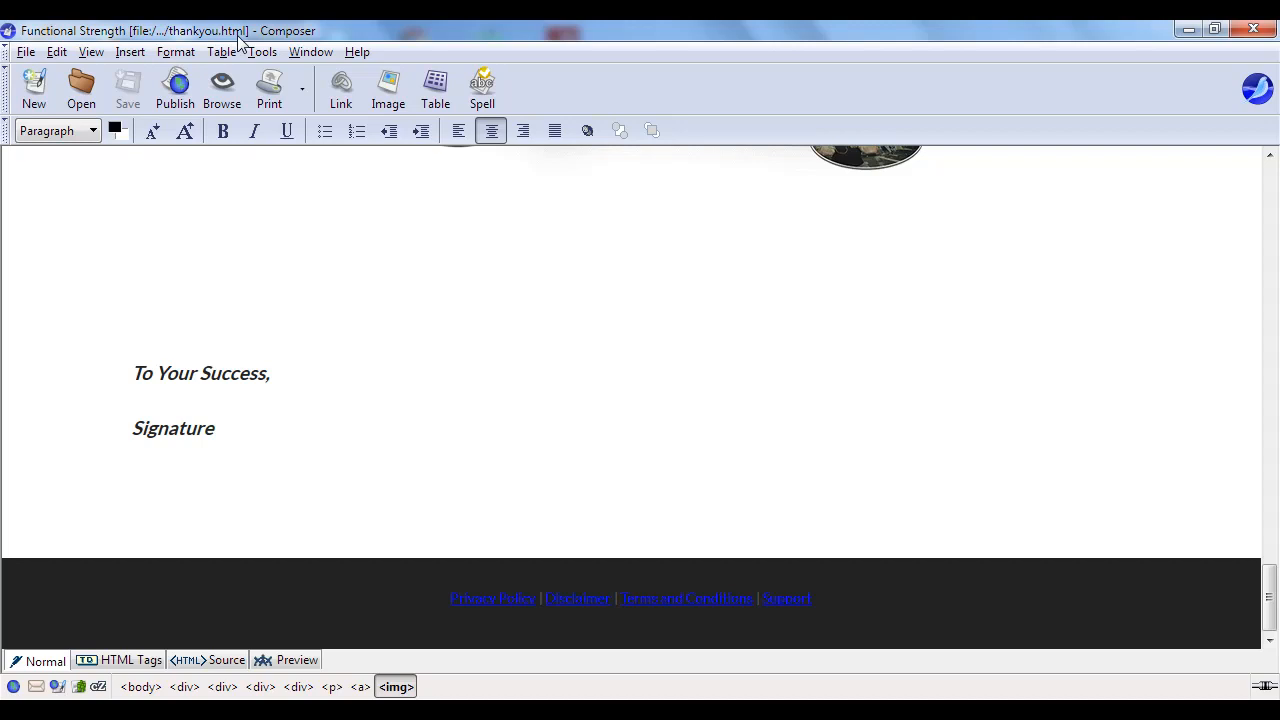
# - Save thankyou.html under the new file name 854762.html with File > Save As
pyautogui.click(26, 53)
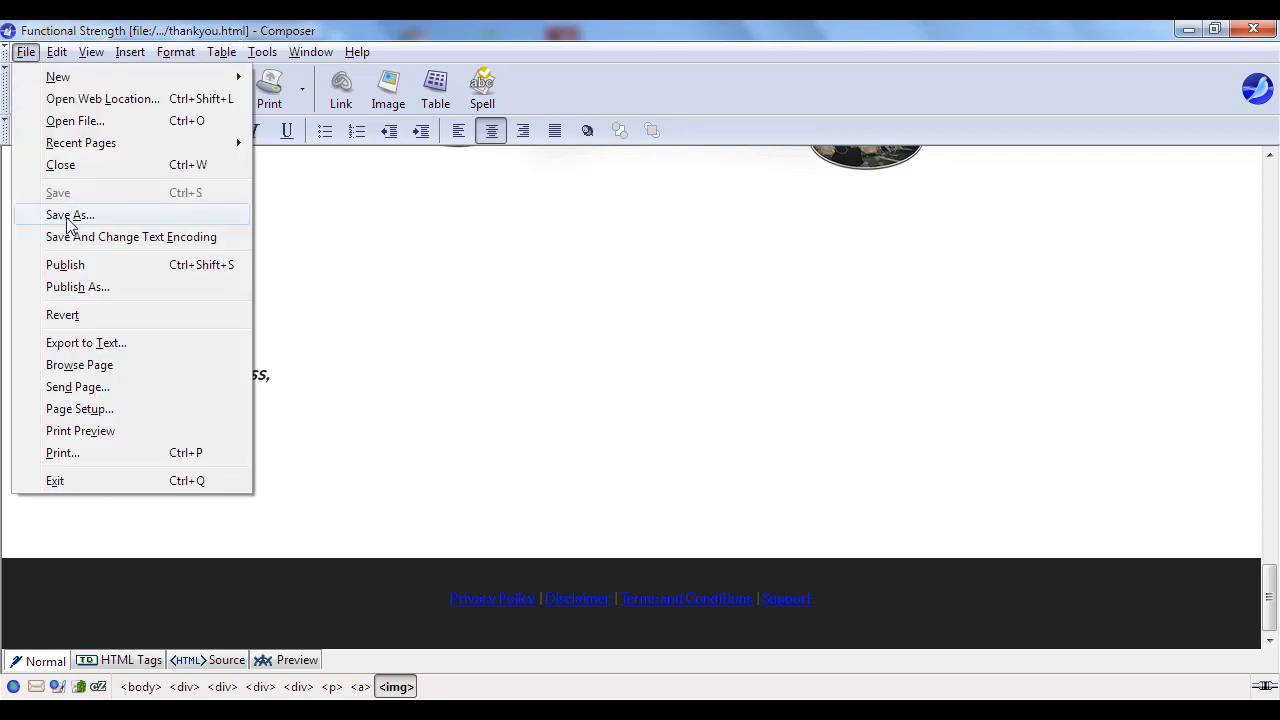
pyautogui.click(35, 216)
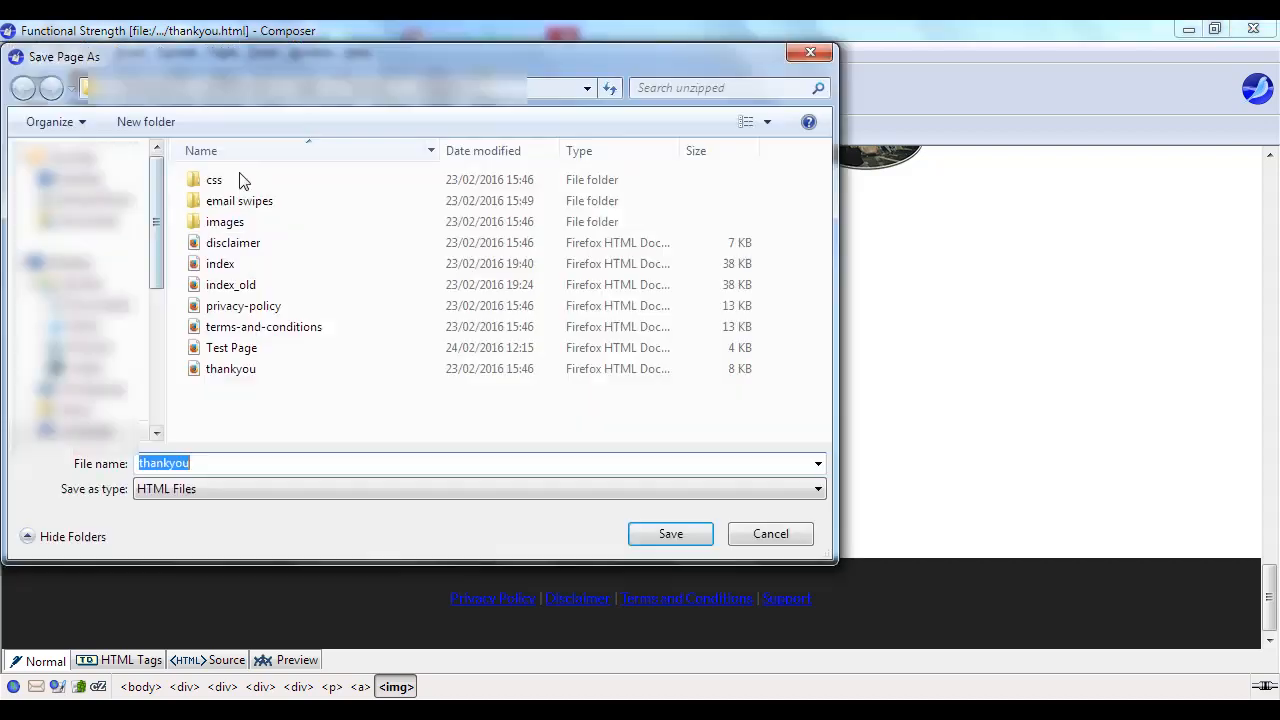
pyautogui.click(209, 460)
pyautogui.moveTo(209, 460); pyautogui.dragTo(135, 463)
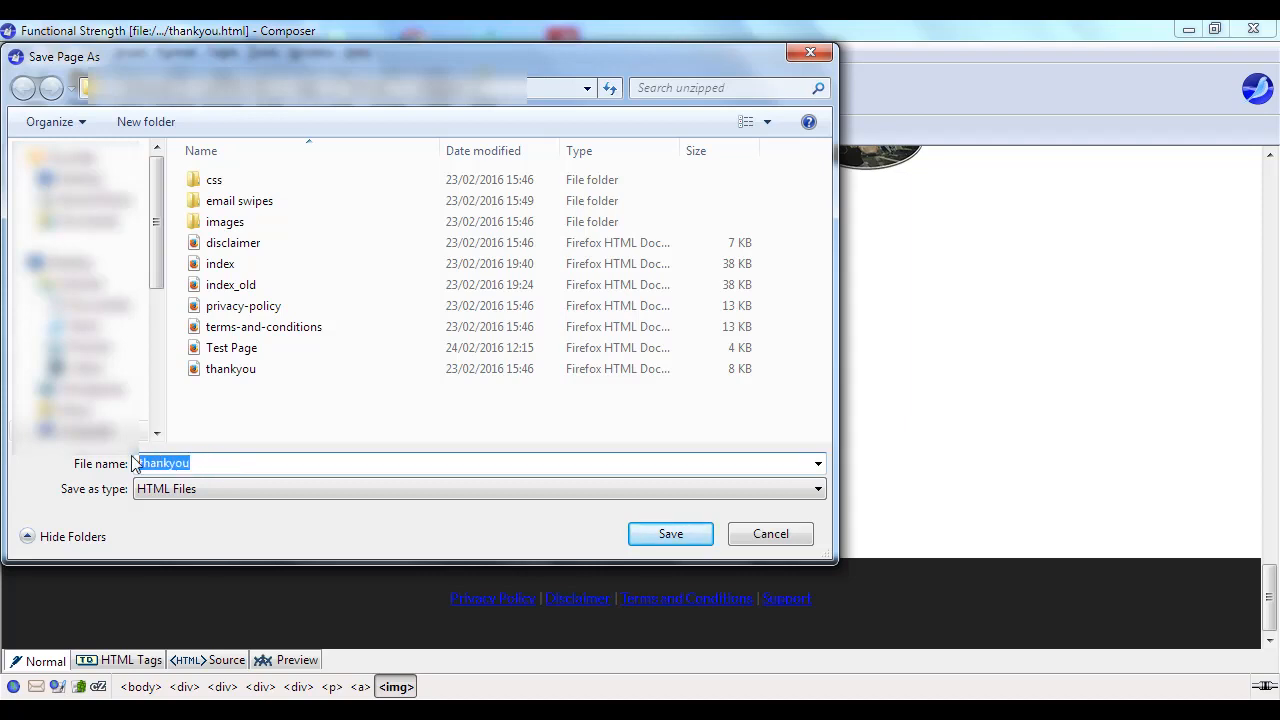
pyautogui.write('3')
pyautogui.write('54')
pyautogui.write('76')
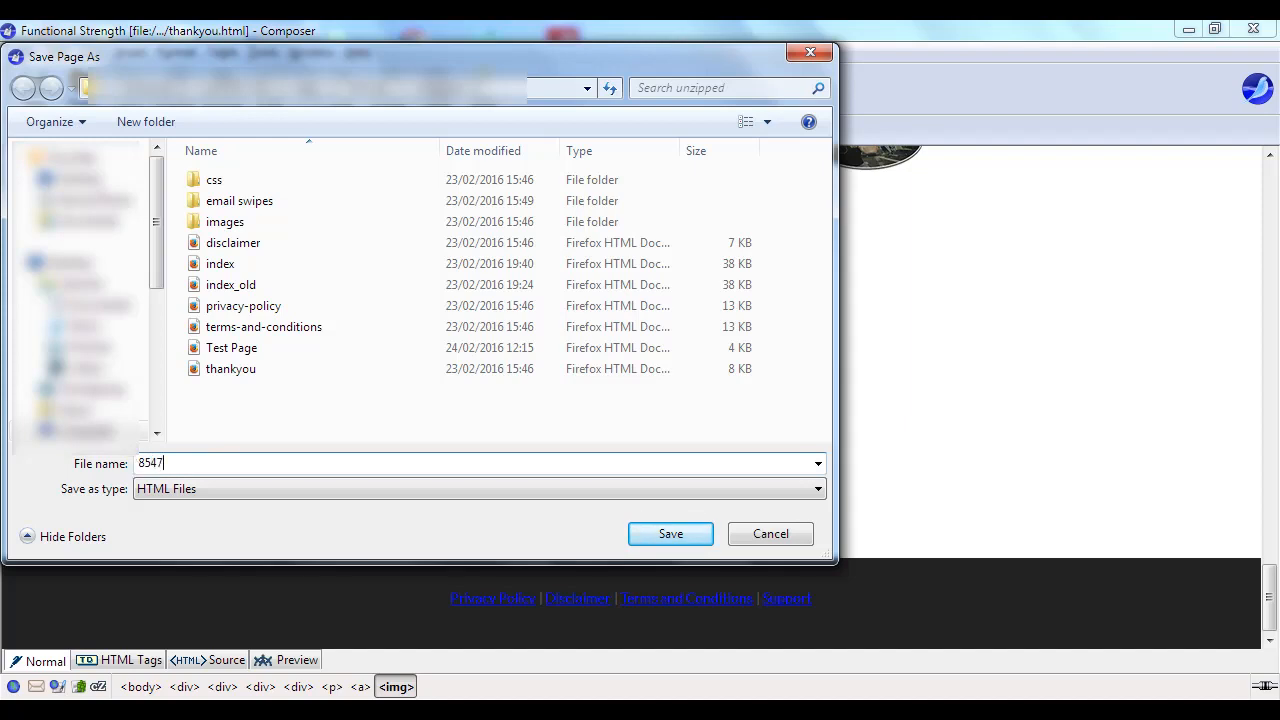
pyautogui.write('2')
pyautogui.click(667, 535)
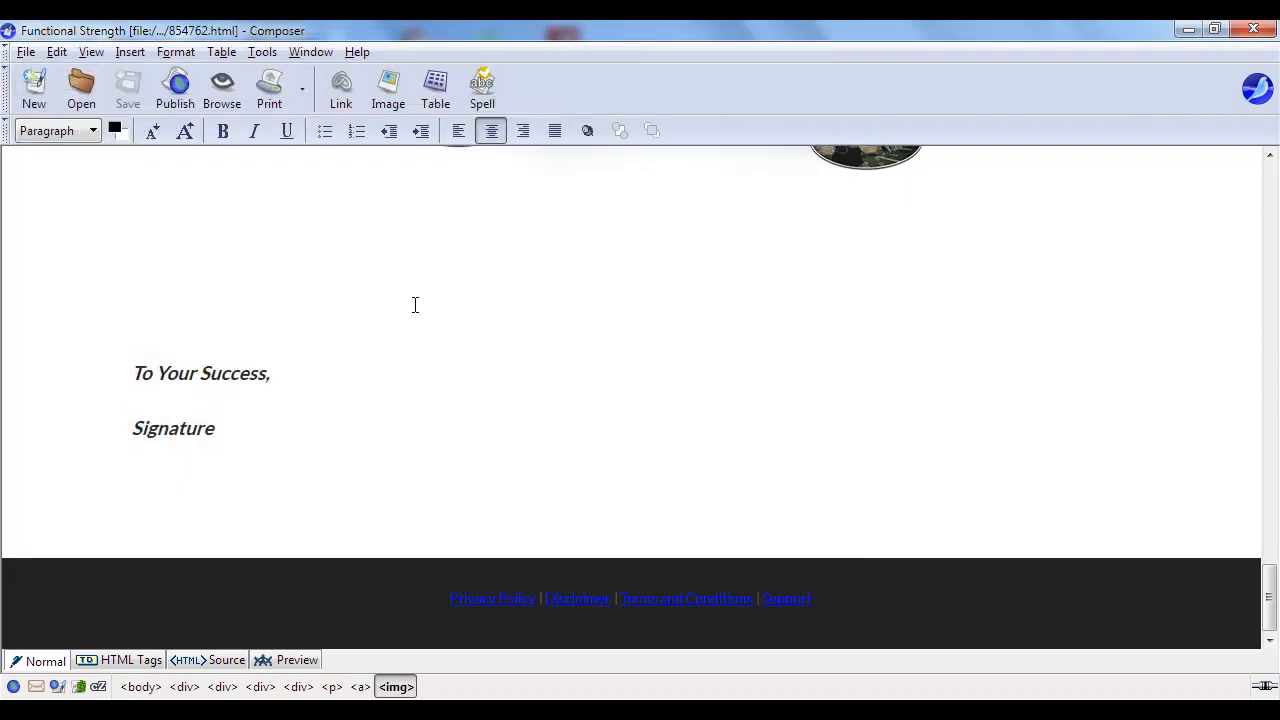